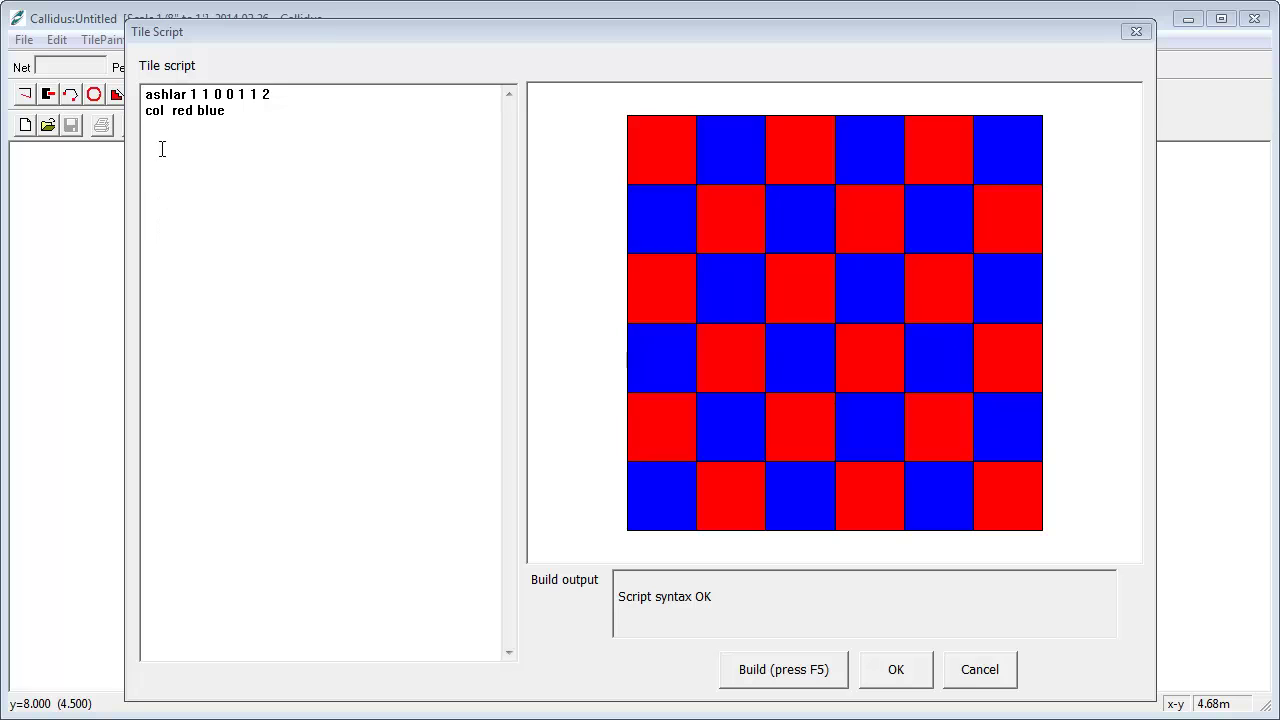
- Review the existing 'ashlar 1 1 0 0 1 1 2' and colour lines of the tile script
left_click_drag(143, 90, 278, 137)
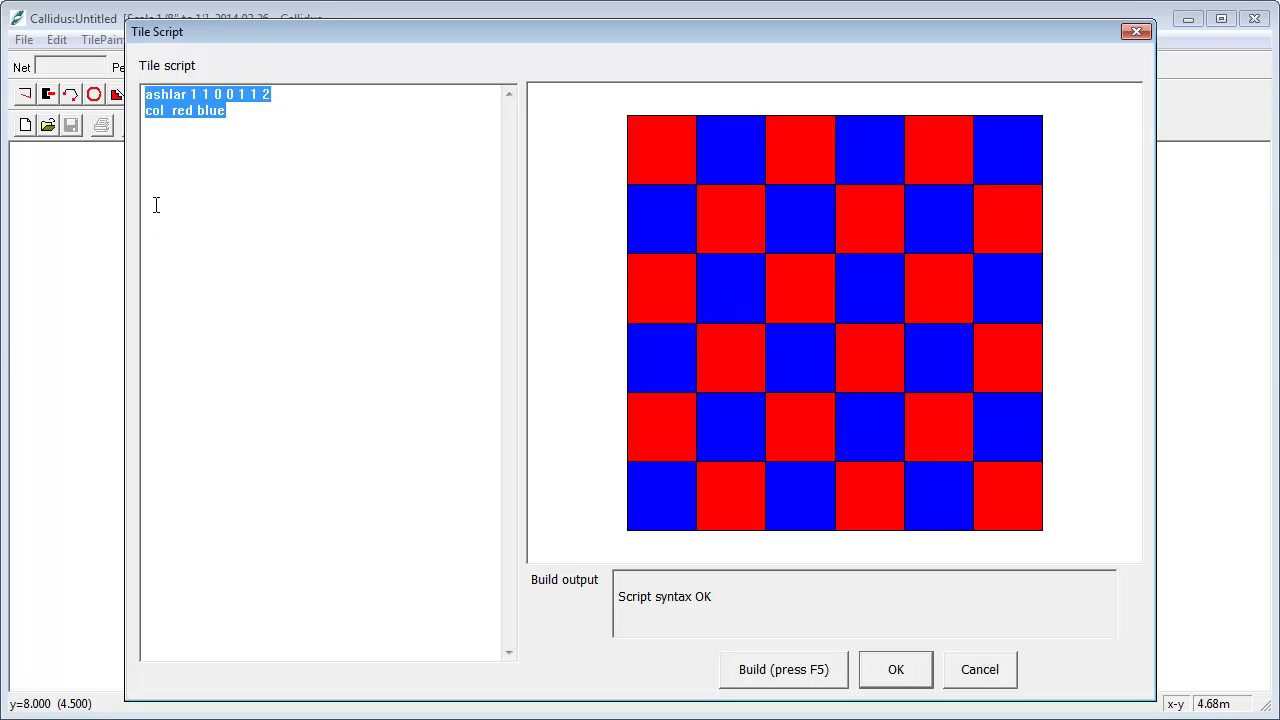
left_click(146, 95)
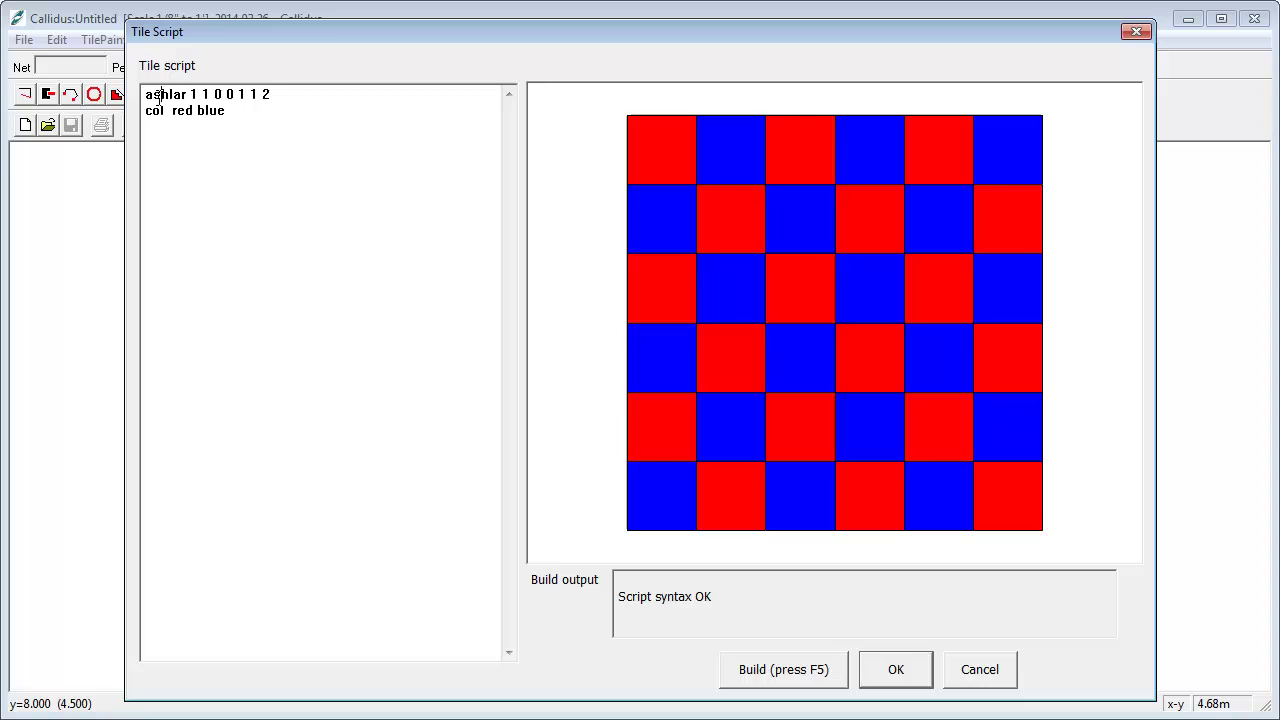
double_click(145, 95)
left_click_drag(146, 95, 332, 95)
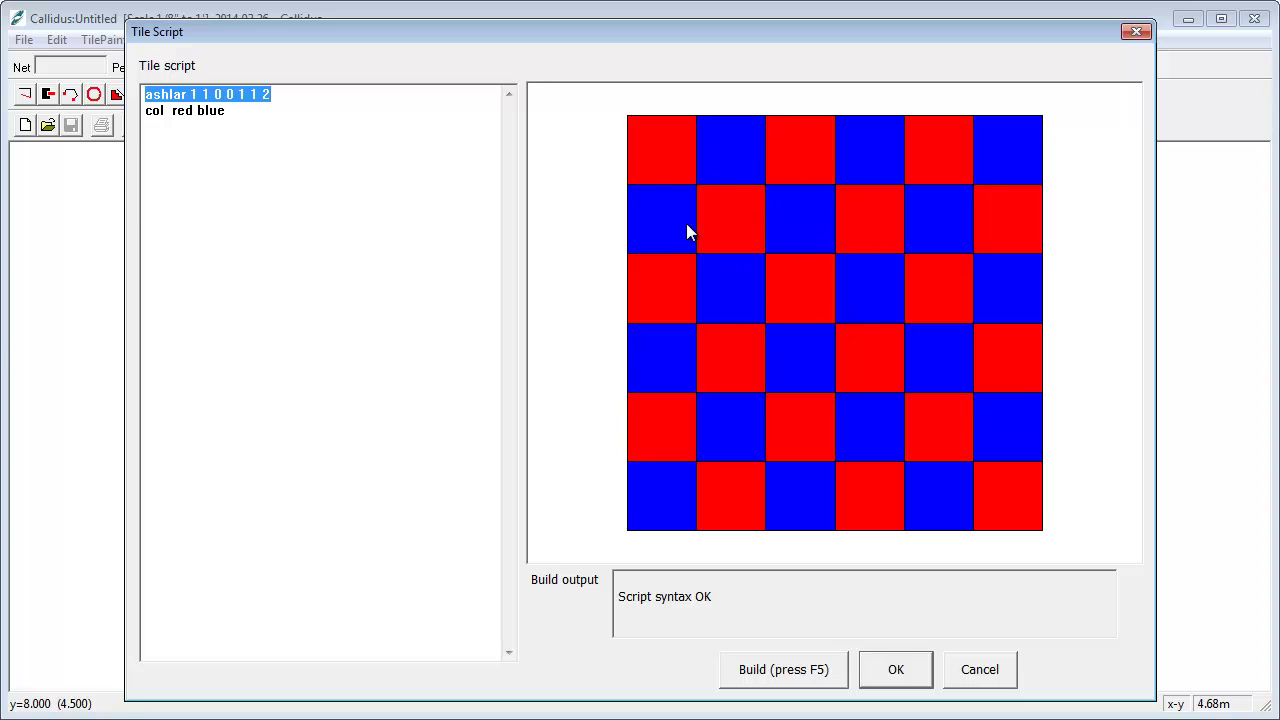
left_click(178, 120)
left_click(270, 113)
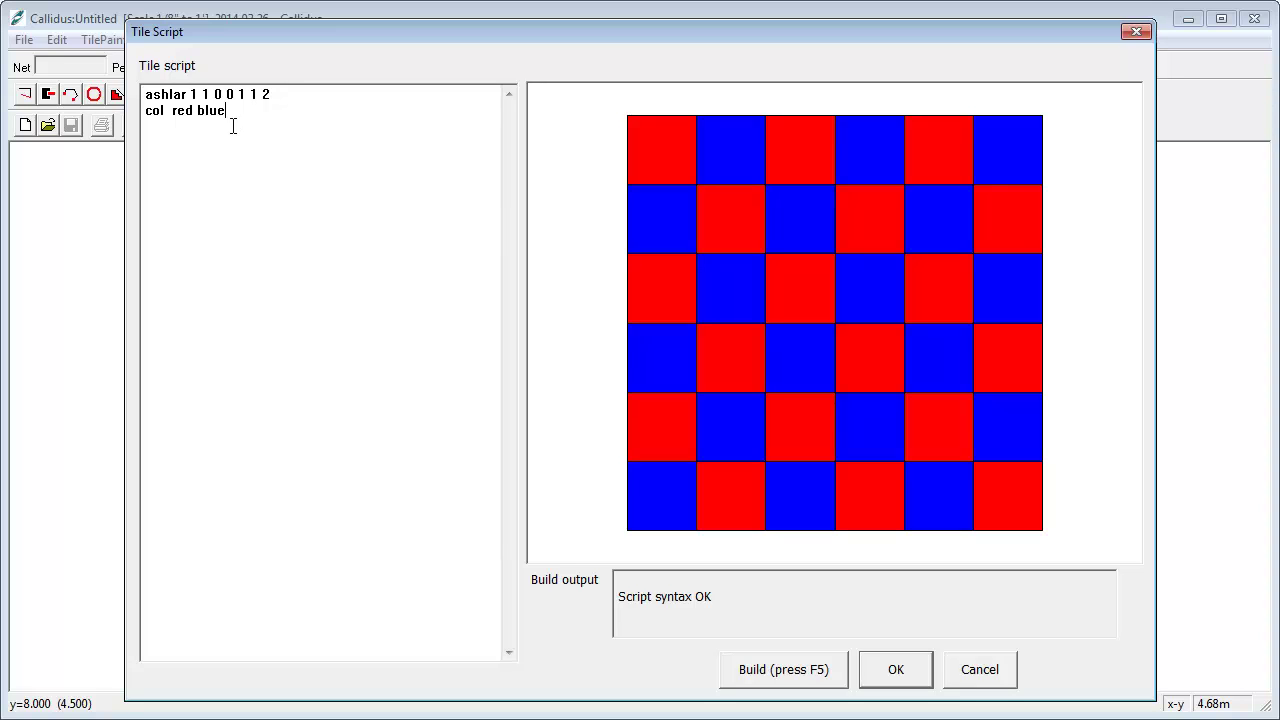
double_click(181, 109)
left_click(258, 109)
- Add a third script line 'paint images\1' and accept the tile script
left_click(251, 143)
key("Up")
key("Down")
type("paint images\\1")
left_click_drag(182, 126, 302, 124)
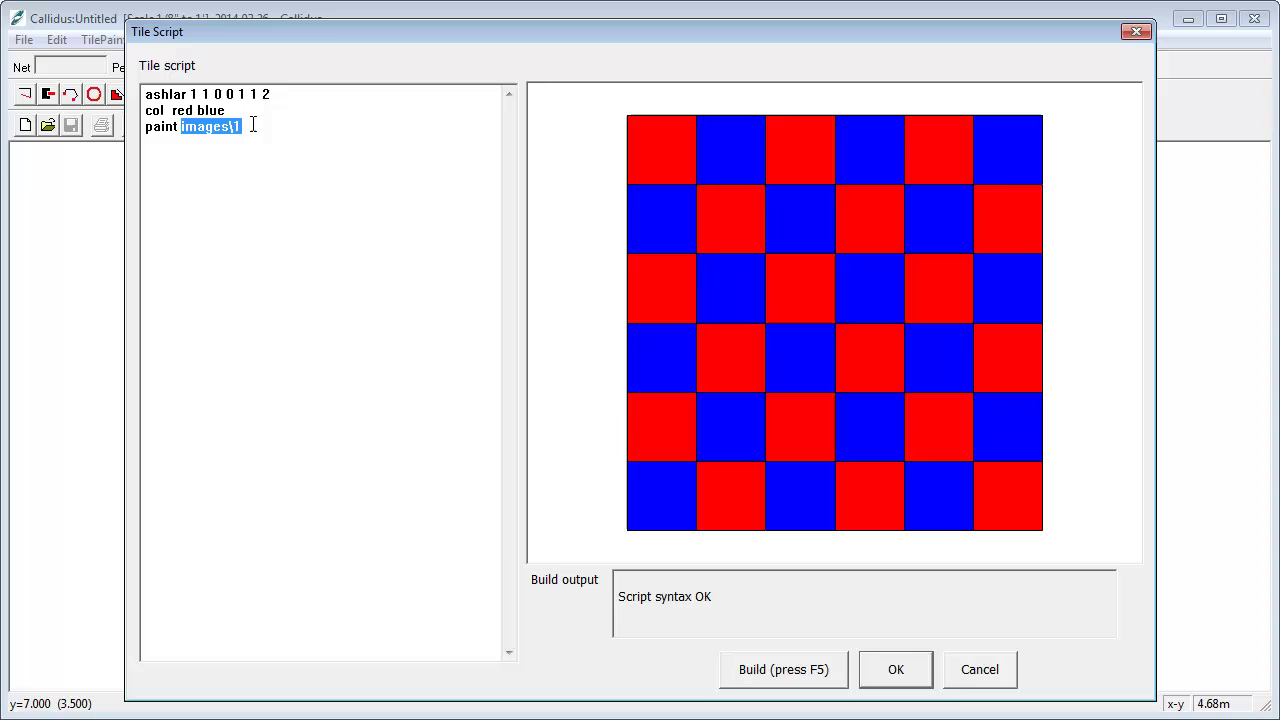
double_click(190, 132)
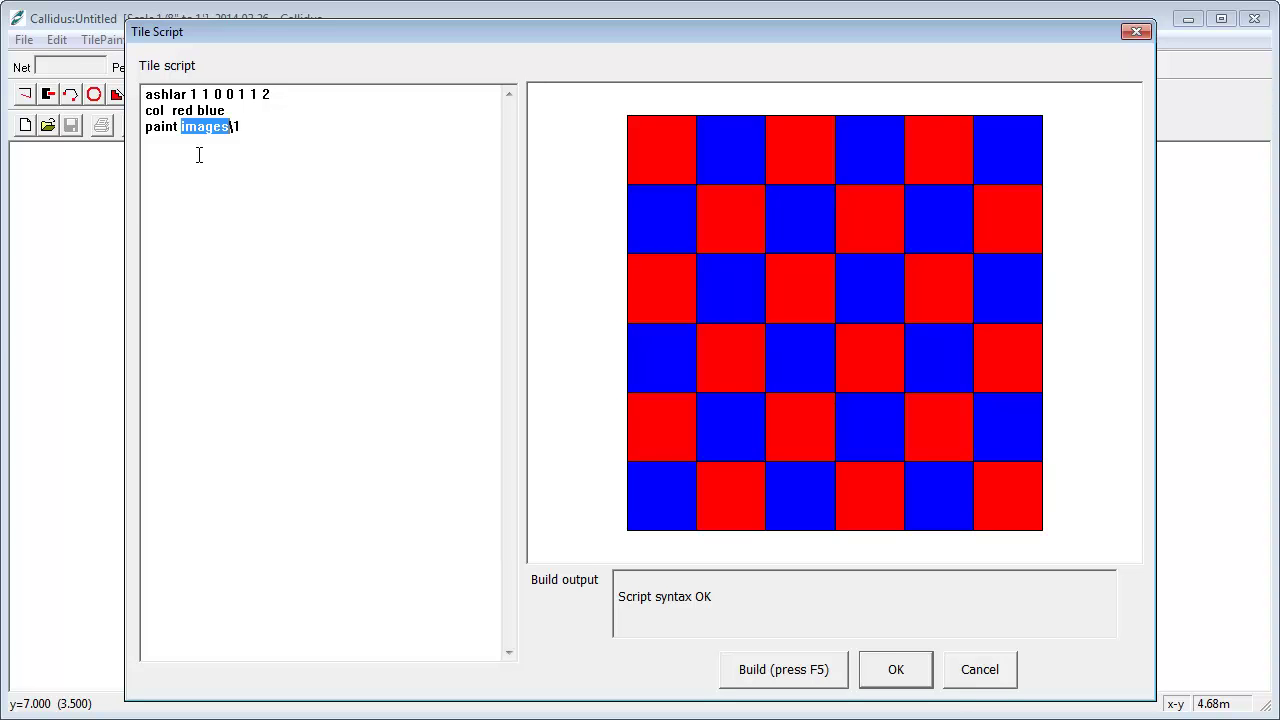
left_click(908, 673)
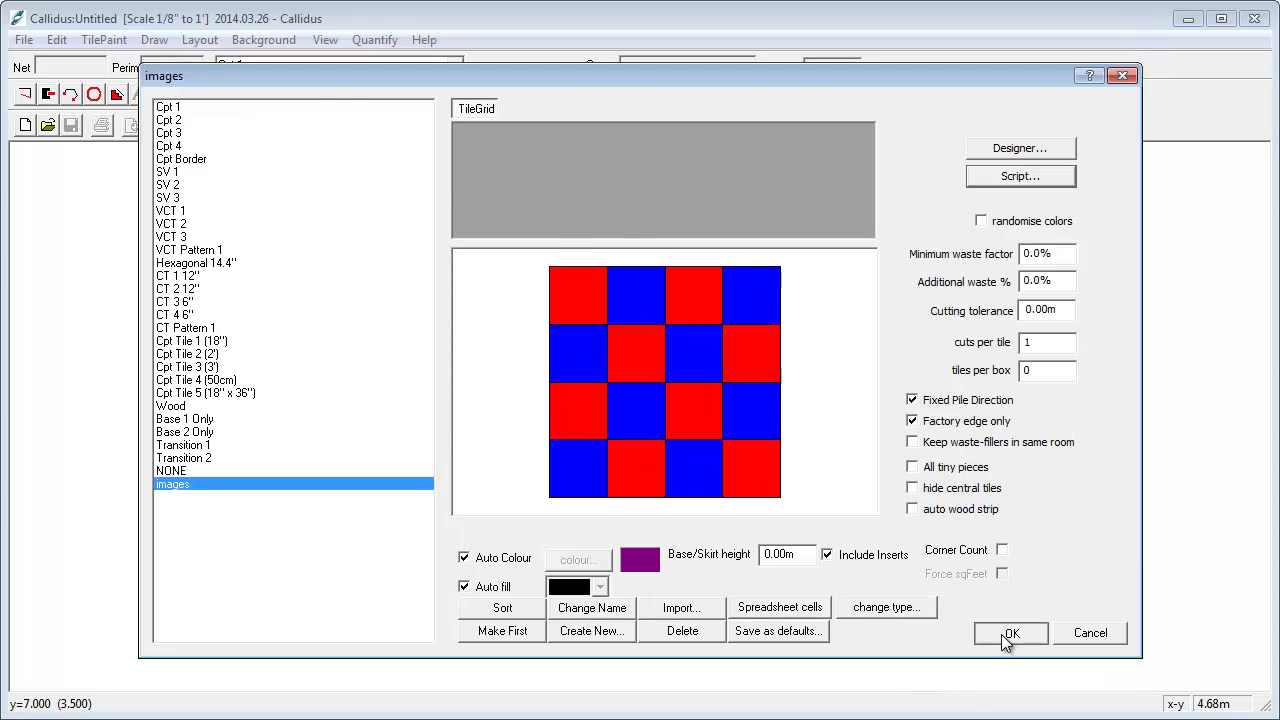
- Close the images material settings and save the plan as imageTest.est
left_click(1003, 634)
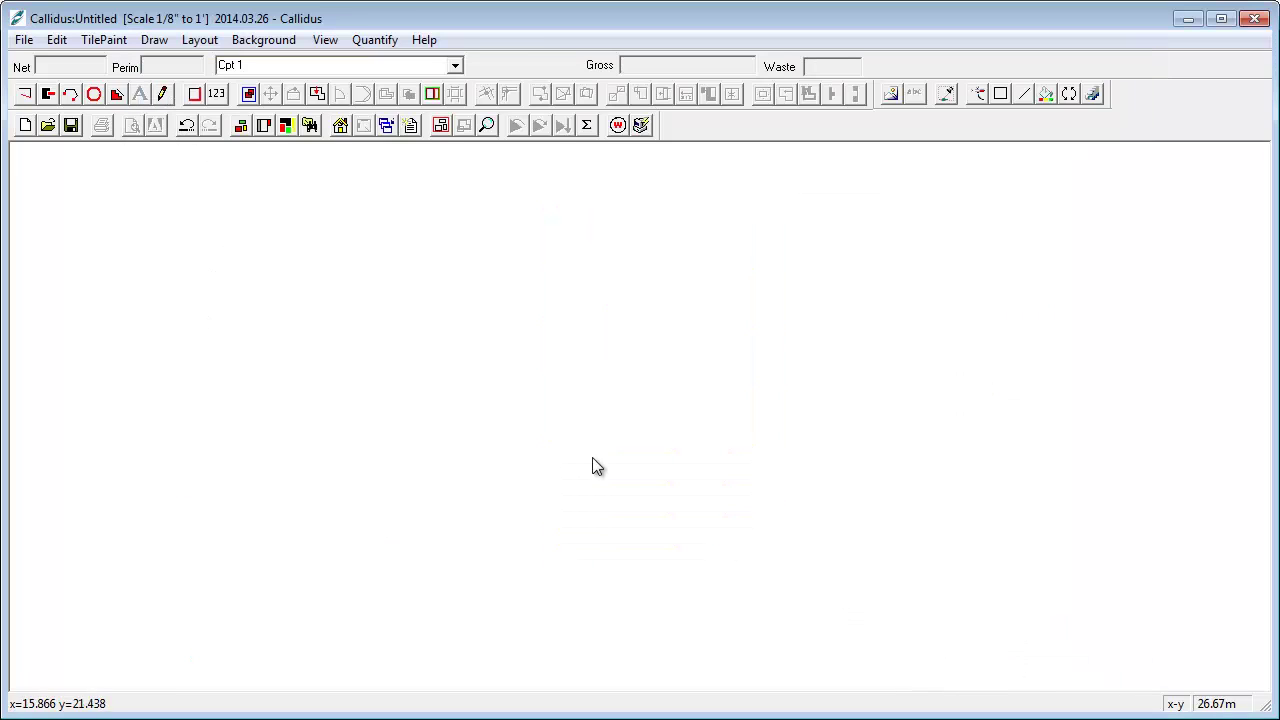
left_click(71, 126)
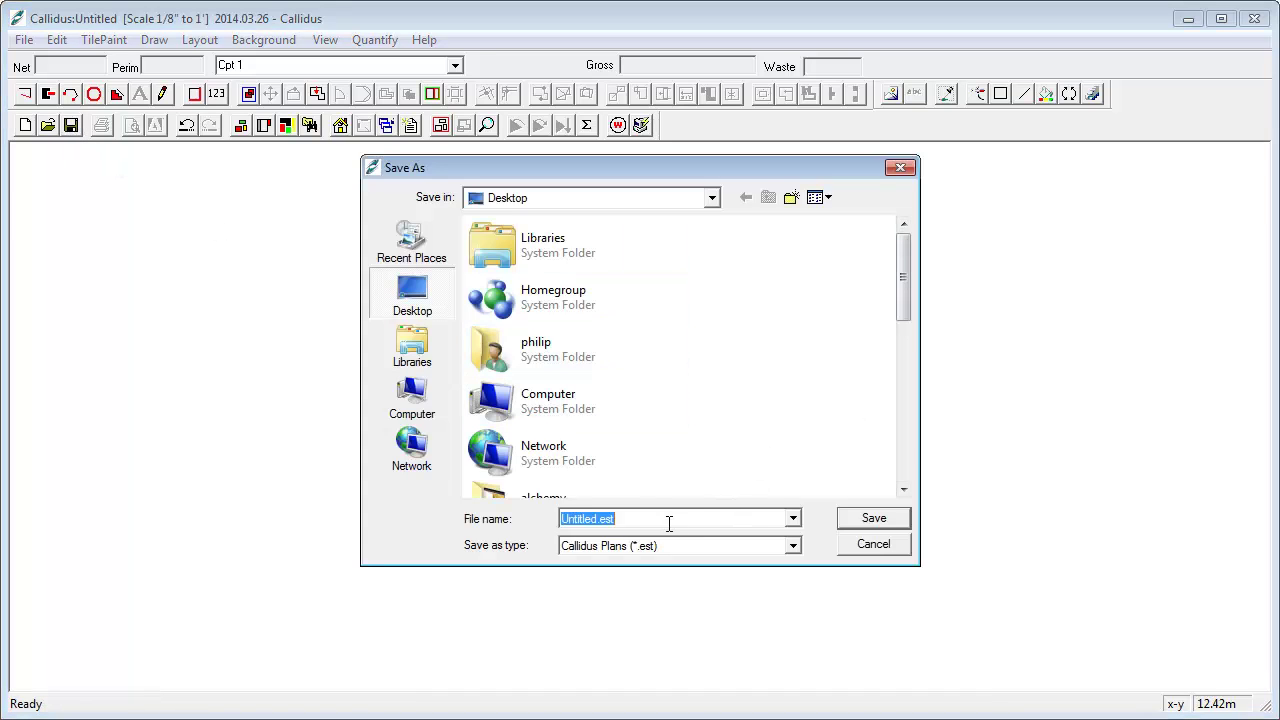
type("image")
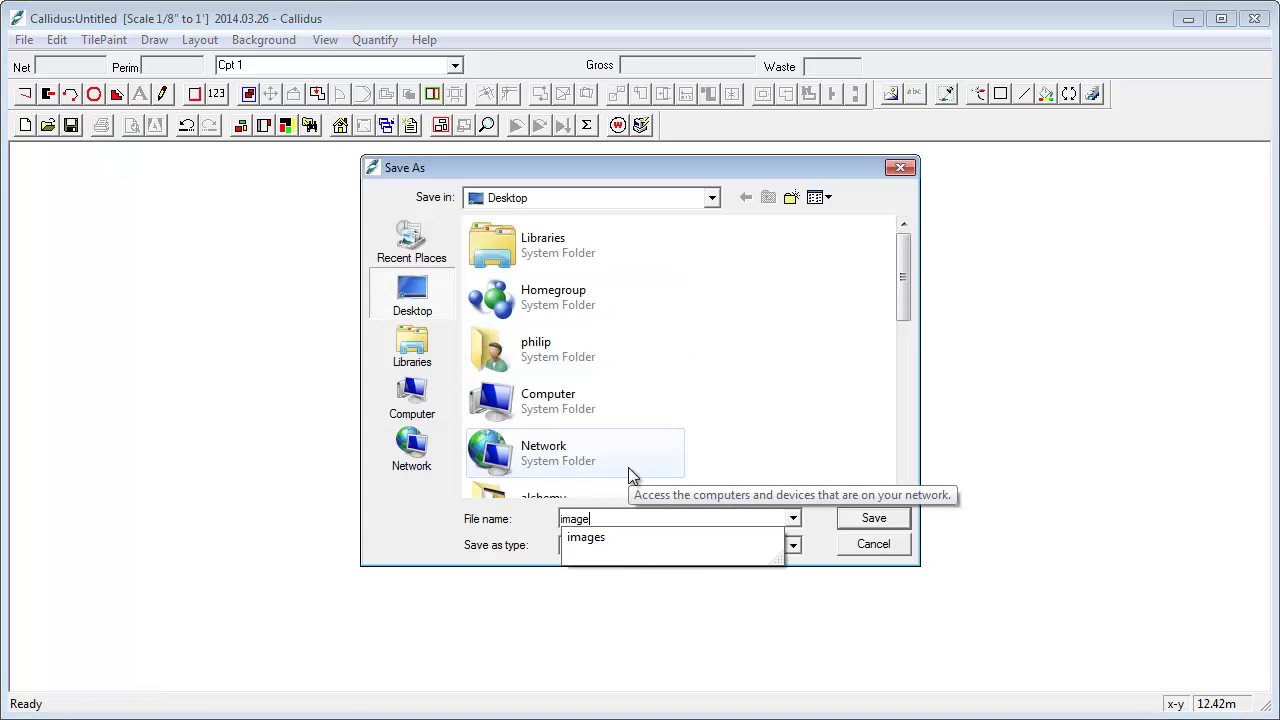
type("Test")
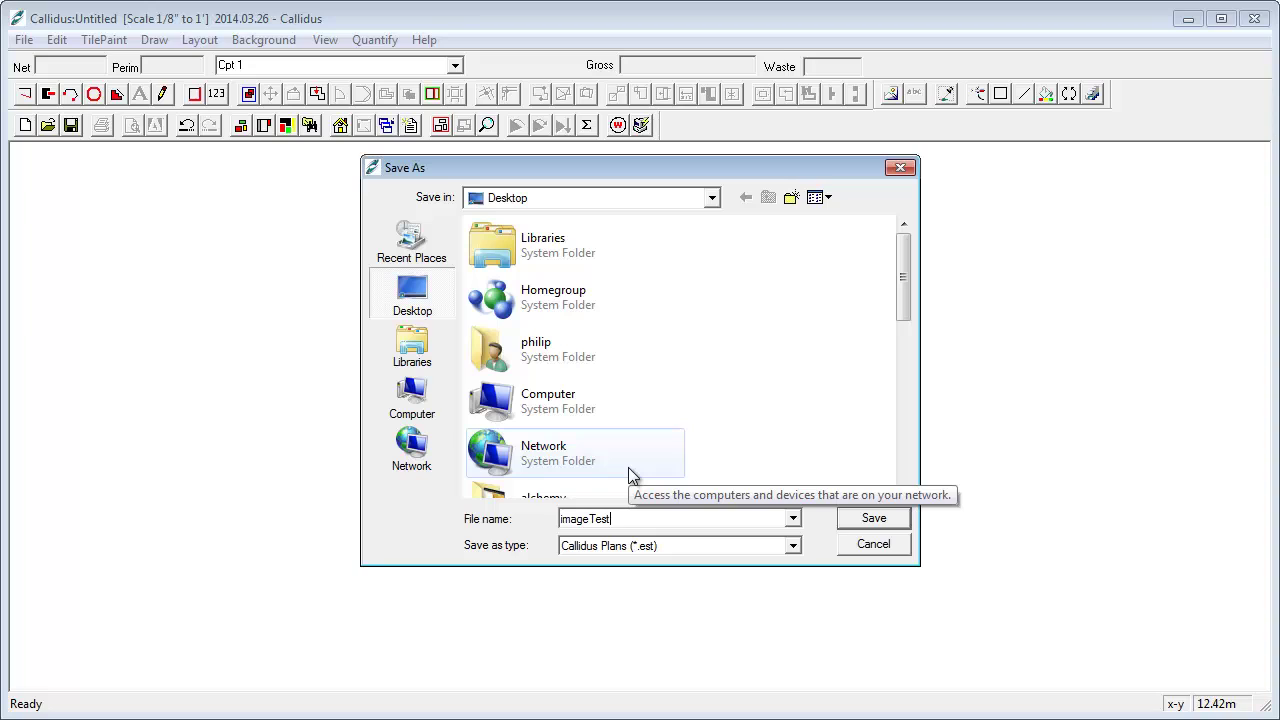
key("Return")
left_click(790, 421)
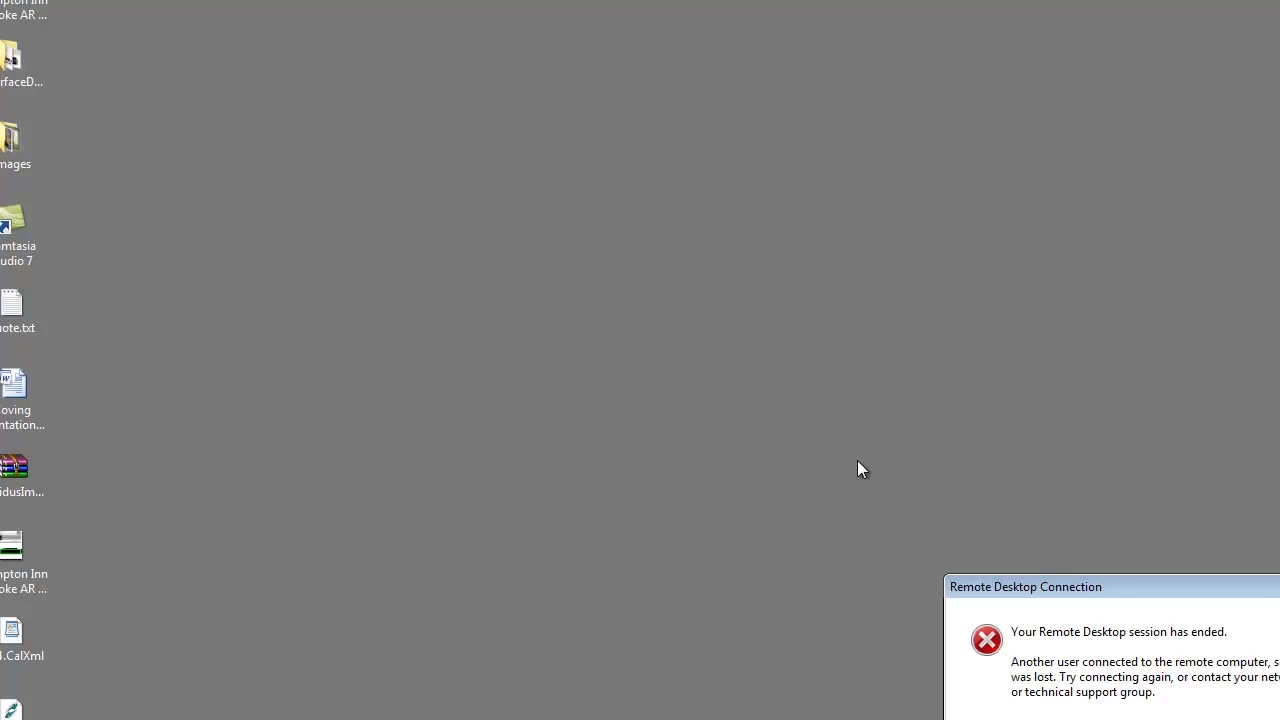
- Dismiss the Remote Desktop error and compare the file details of 1.jpg and 2.jpg in the images folder
key("Return")
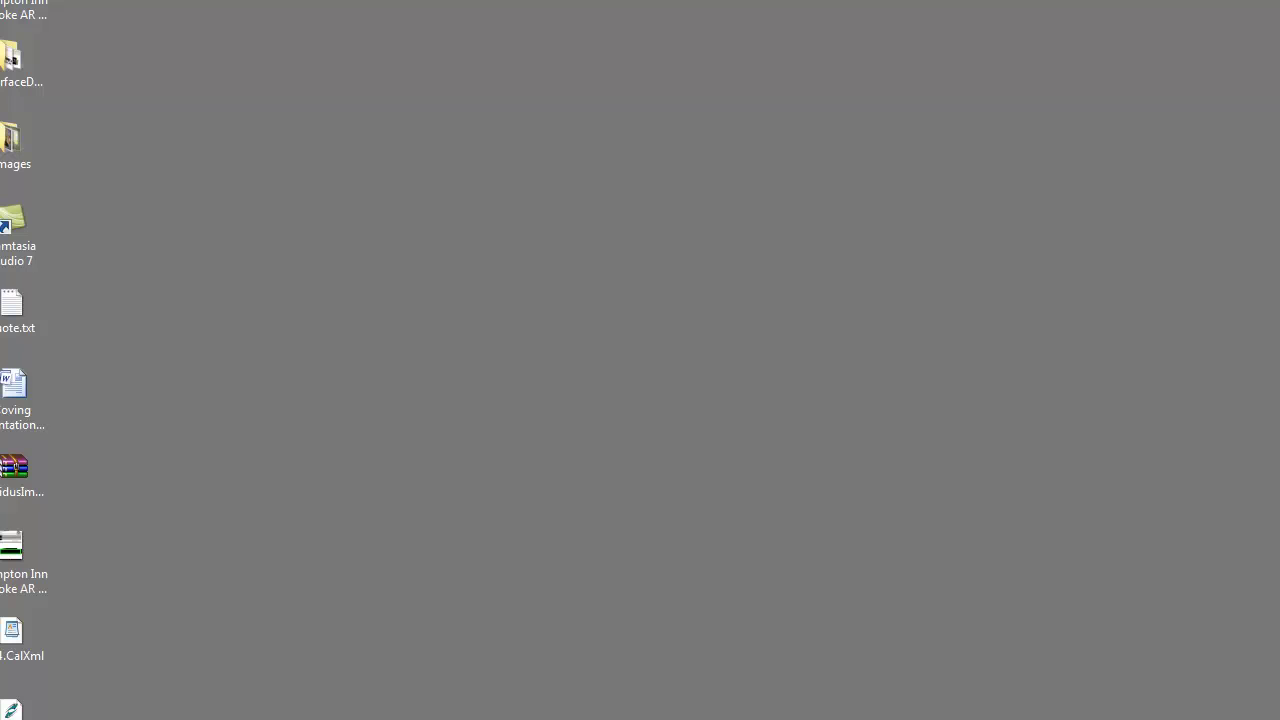
double_click(12, 140)
left_click_drag(1270, 30, 682, 2)
left_click(692, 140)
left_click(789, 168)
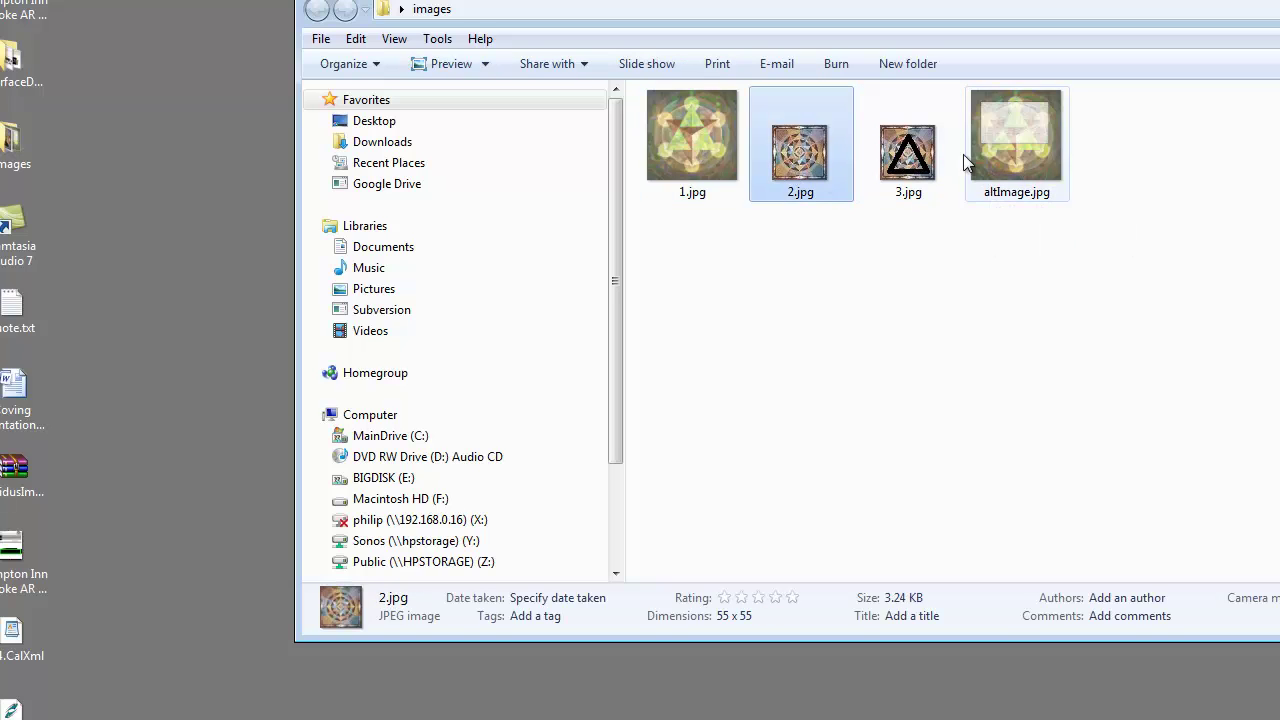
left_click(703, 133)
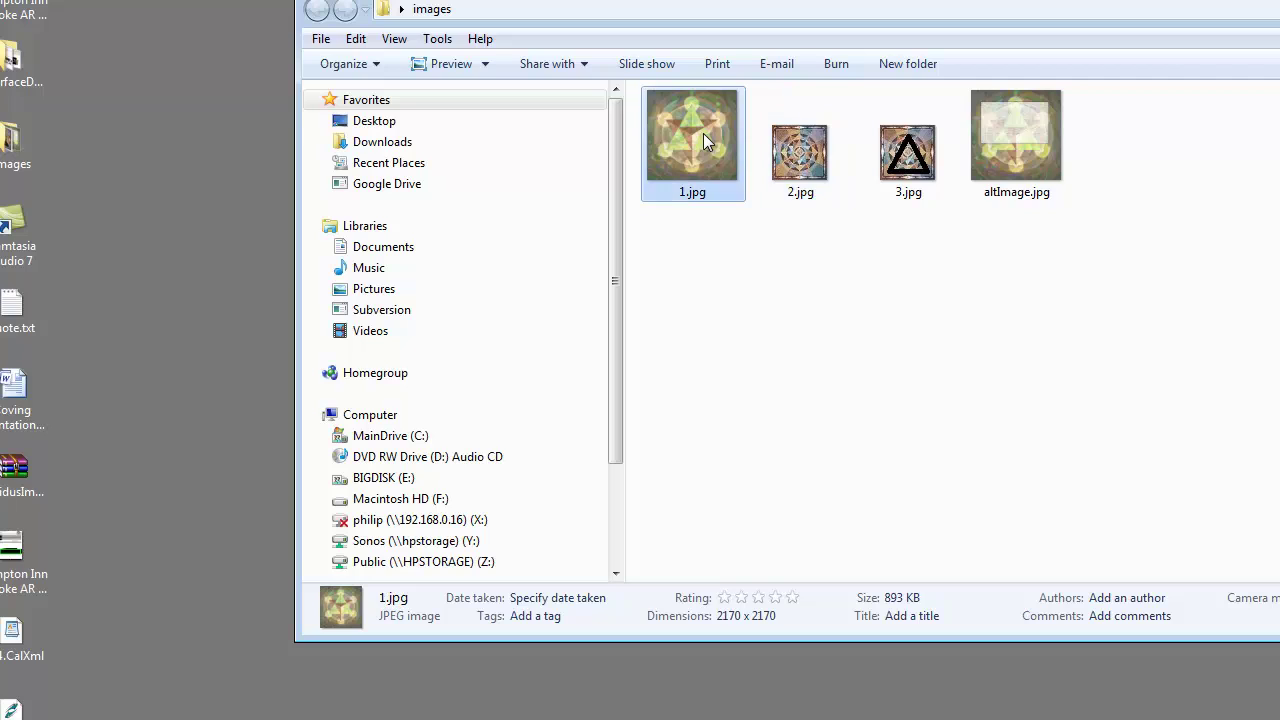
left_click(816, 160)
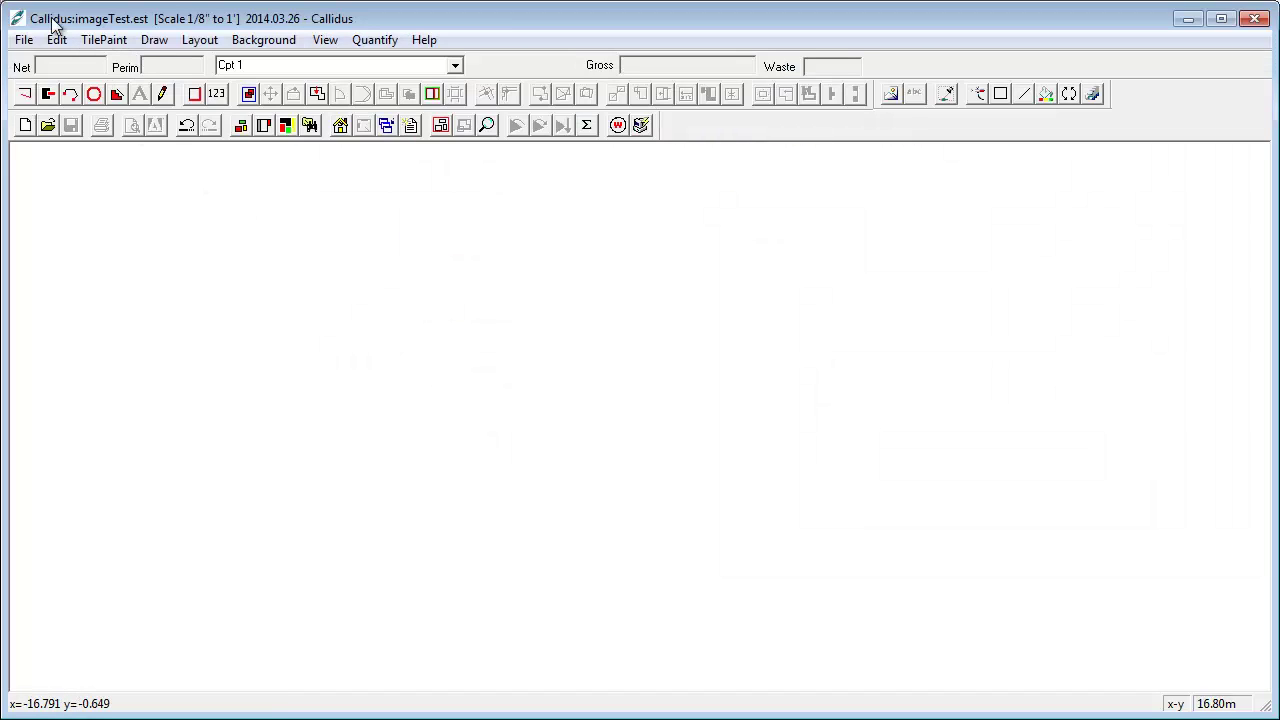
- Reopen the images material's tile script and change the paint line to 'paint red images\1', rebuilding the preview
left_click(386, 125)
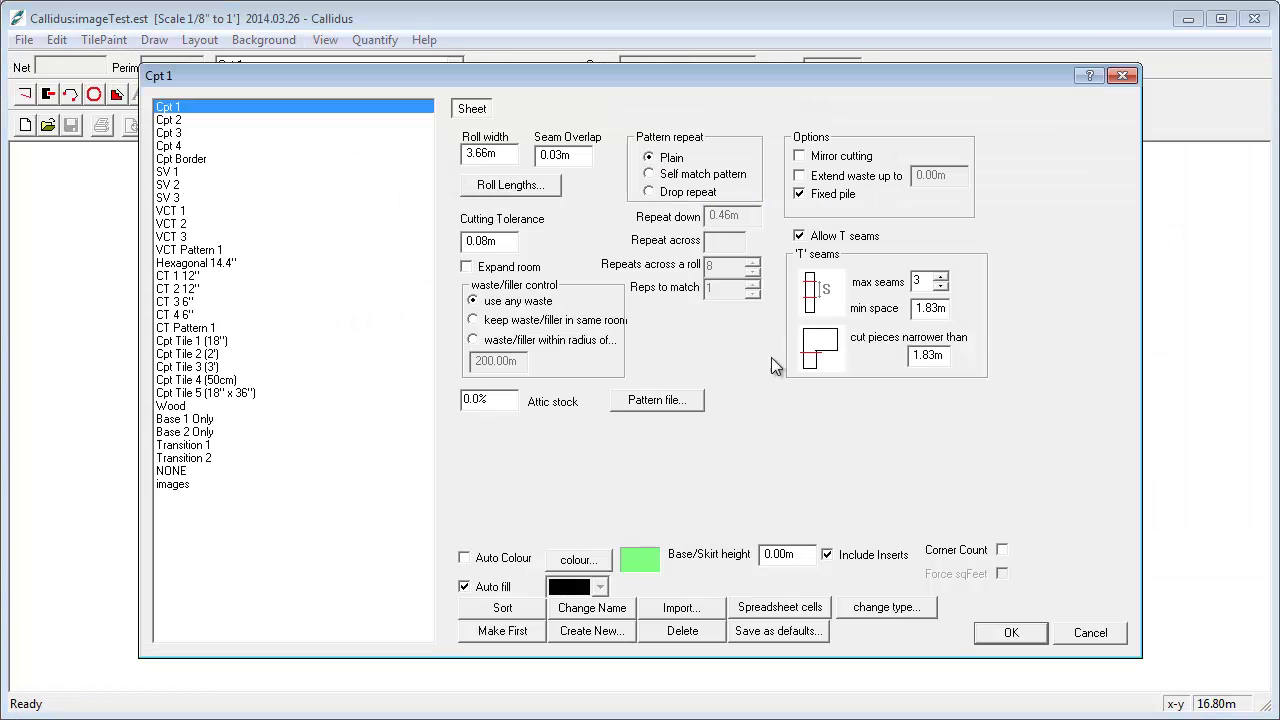
left_click(170, 485)
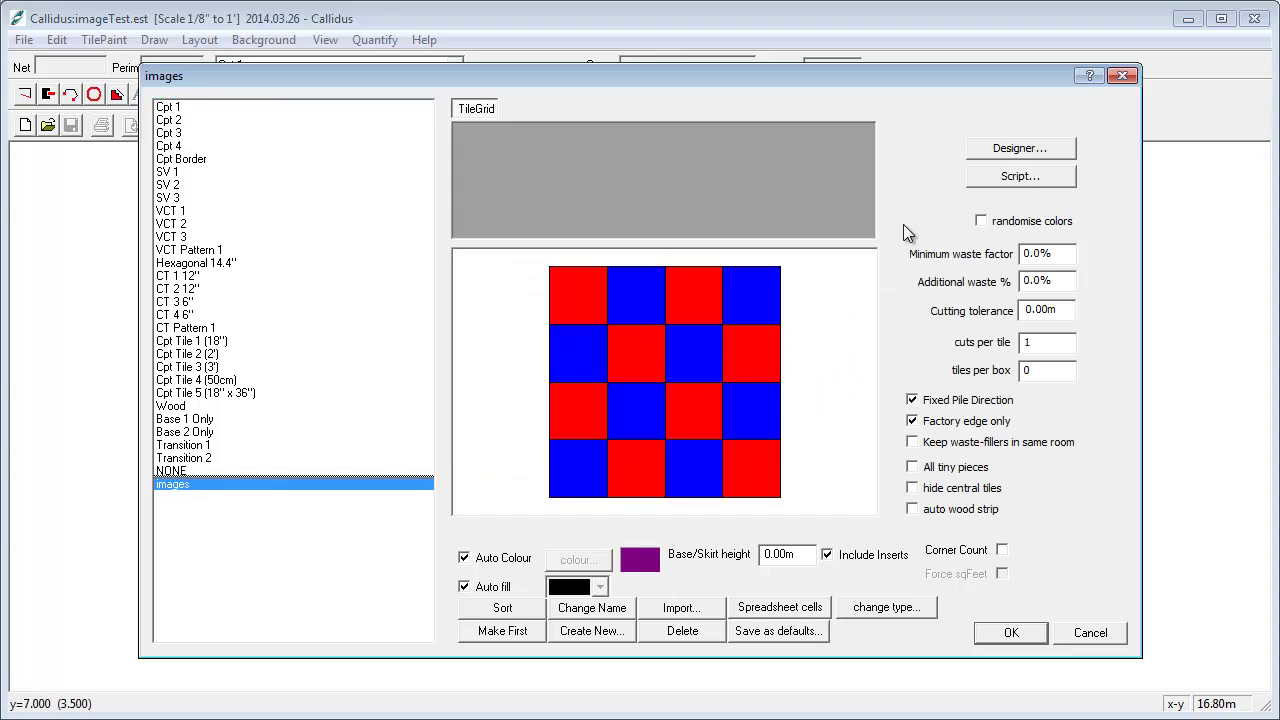
left_click(1000, 178)
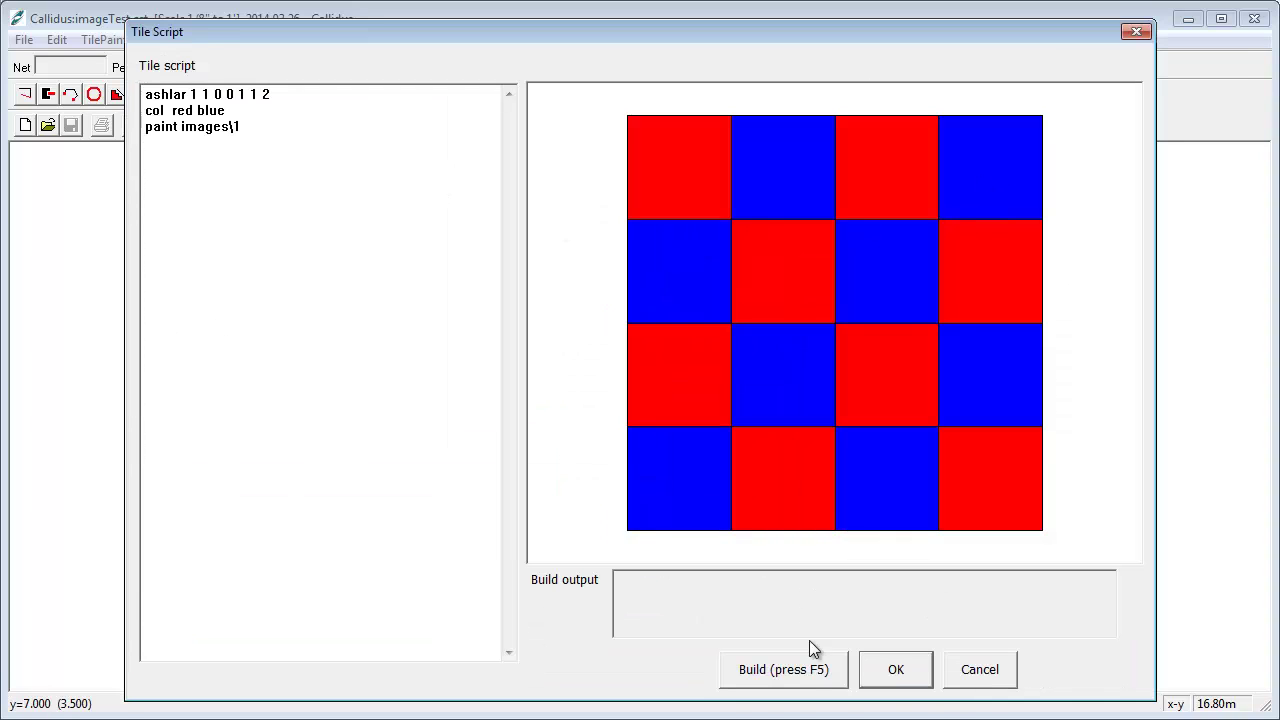
left_click(786, 664)
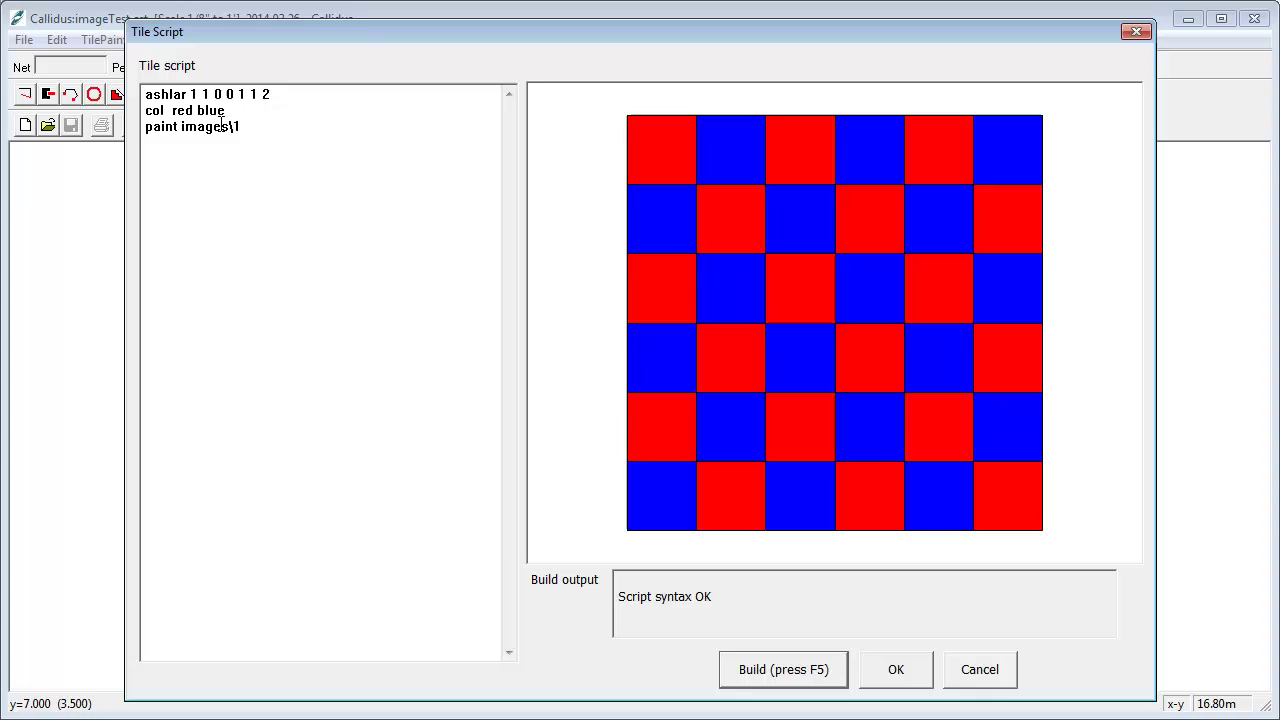
left_click(275, 127)
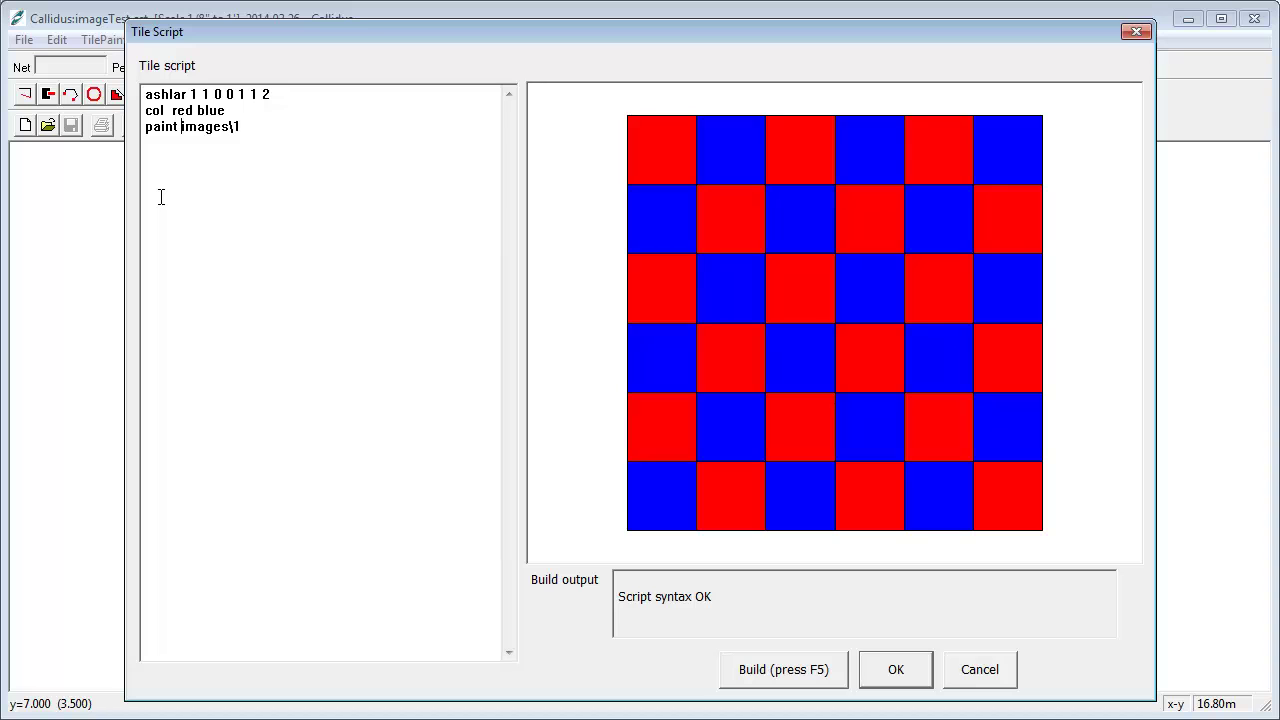
type("red")
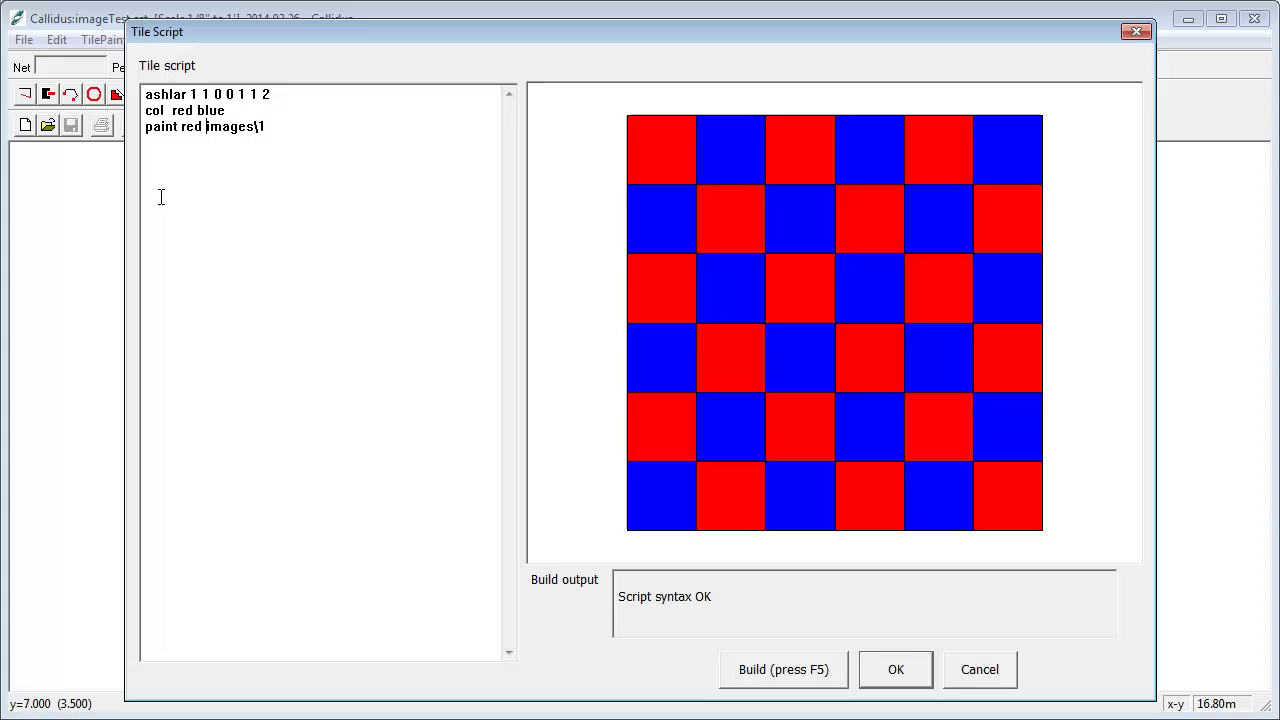
key("F5")
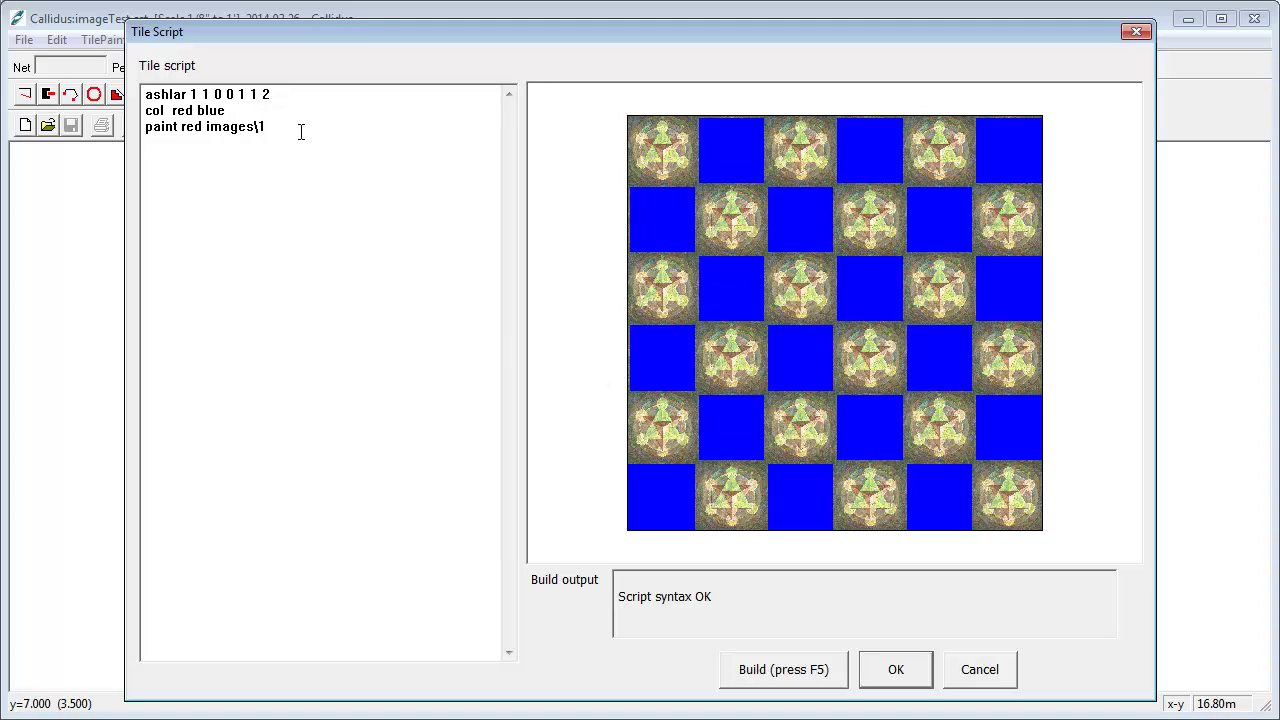
- Add the line 'paint blue images\2' after checking file names, and rebuild the preview
key("Return")
type("paint blue ")
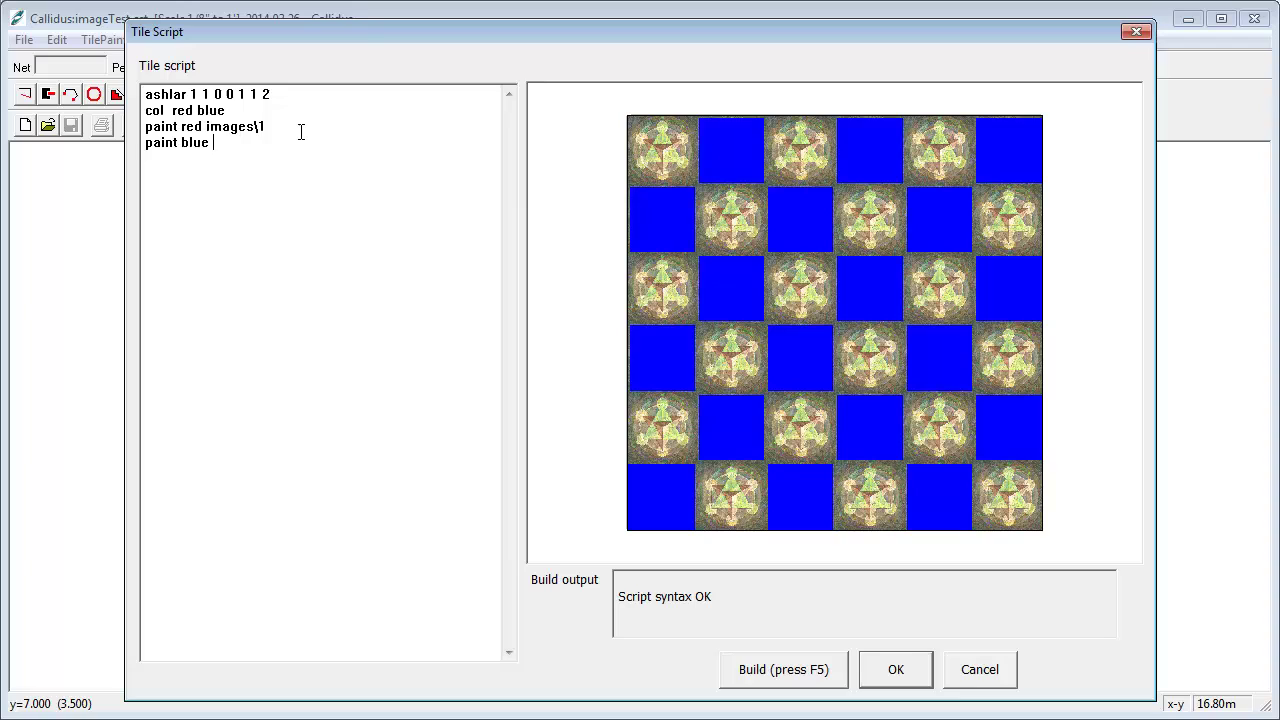
type("images\\2")
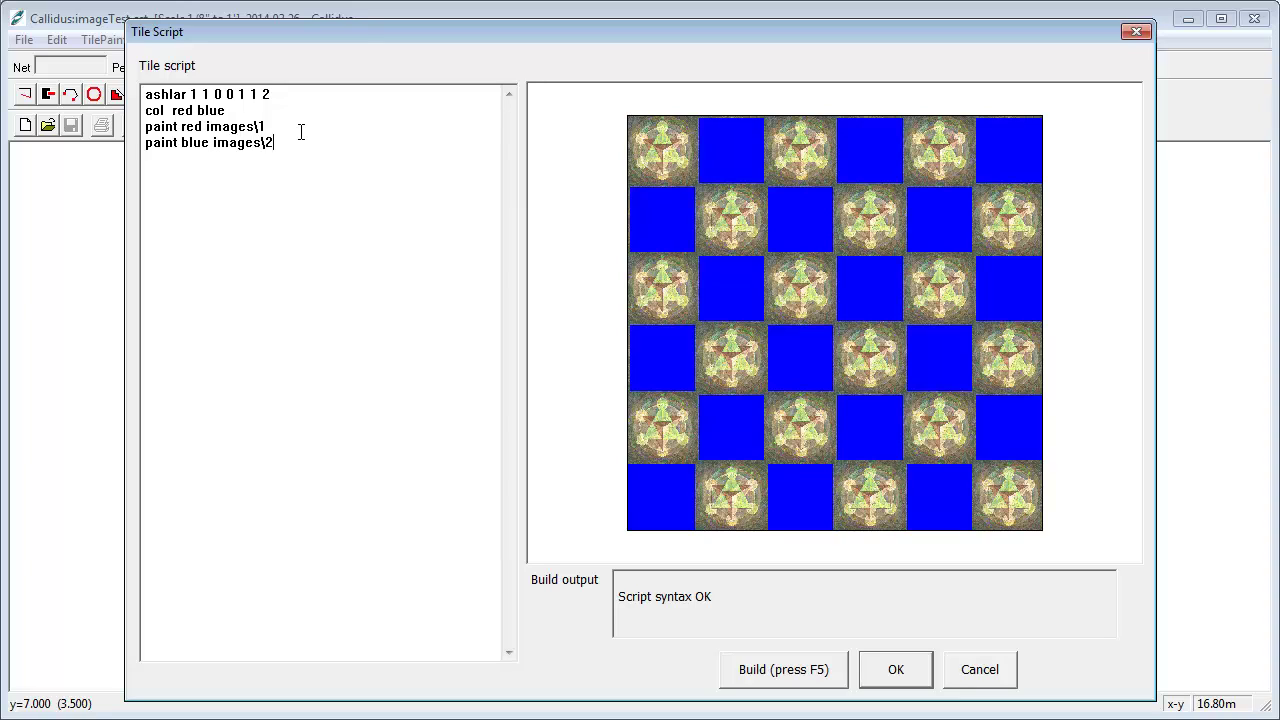
left_click(1152, 14)
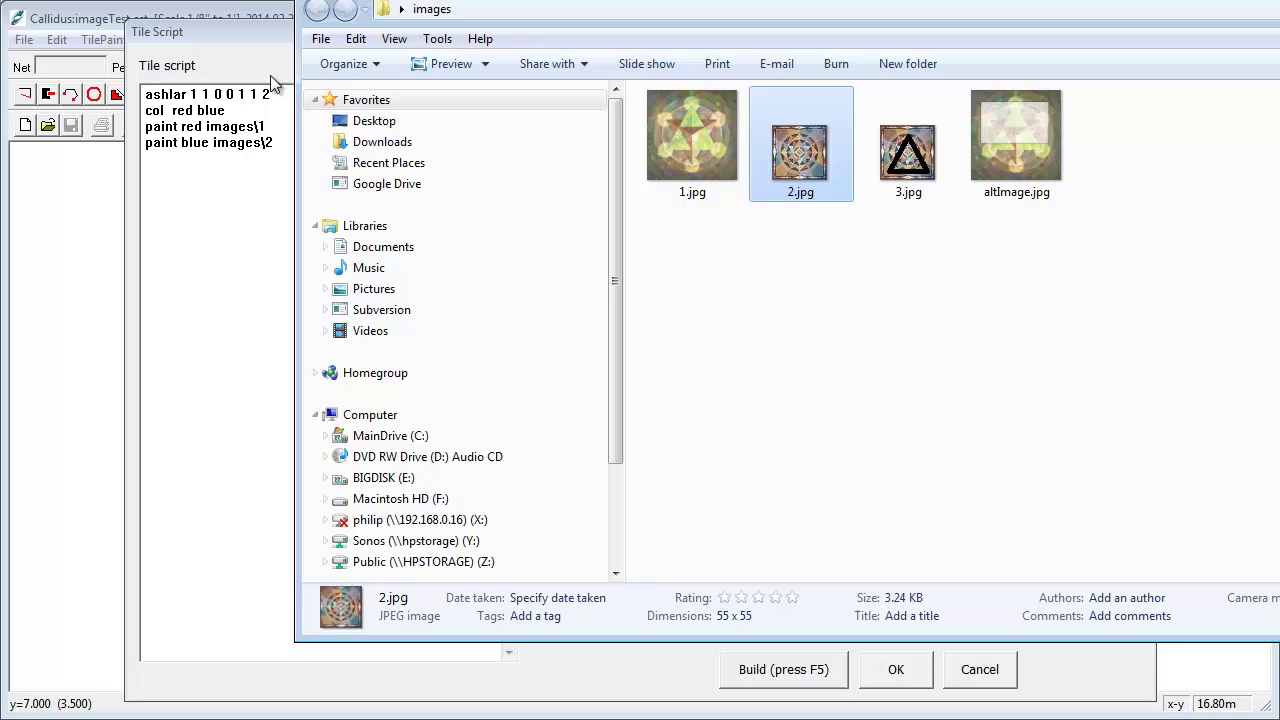
left_click(249, 40)
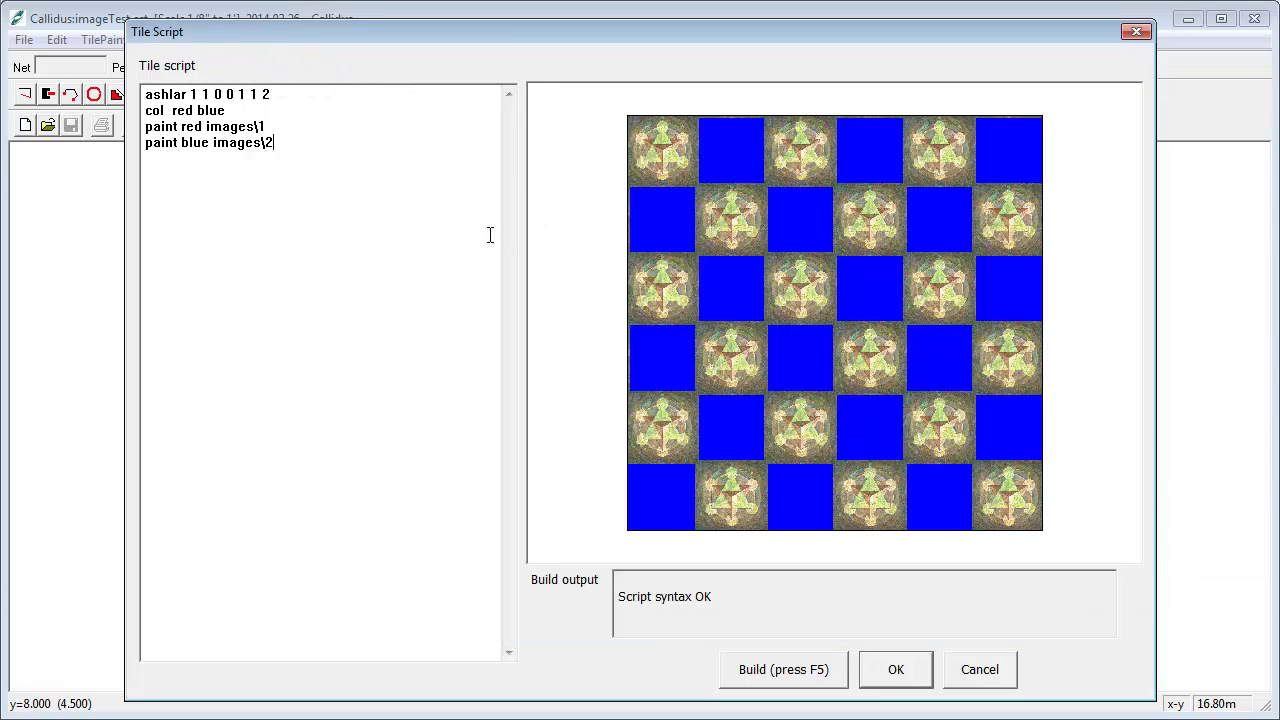
left_click(757, 672)
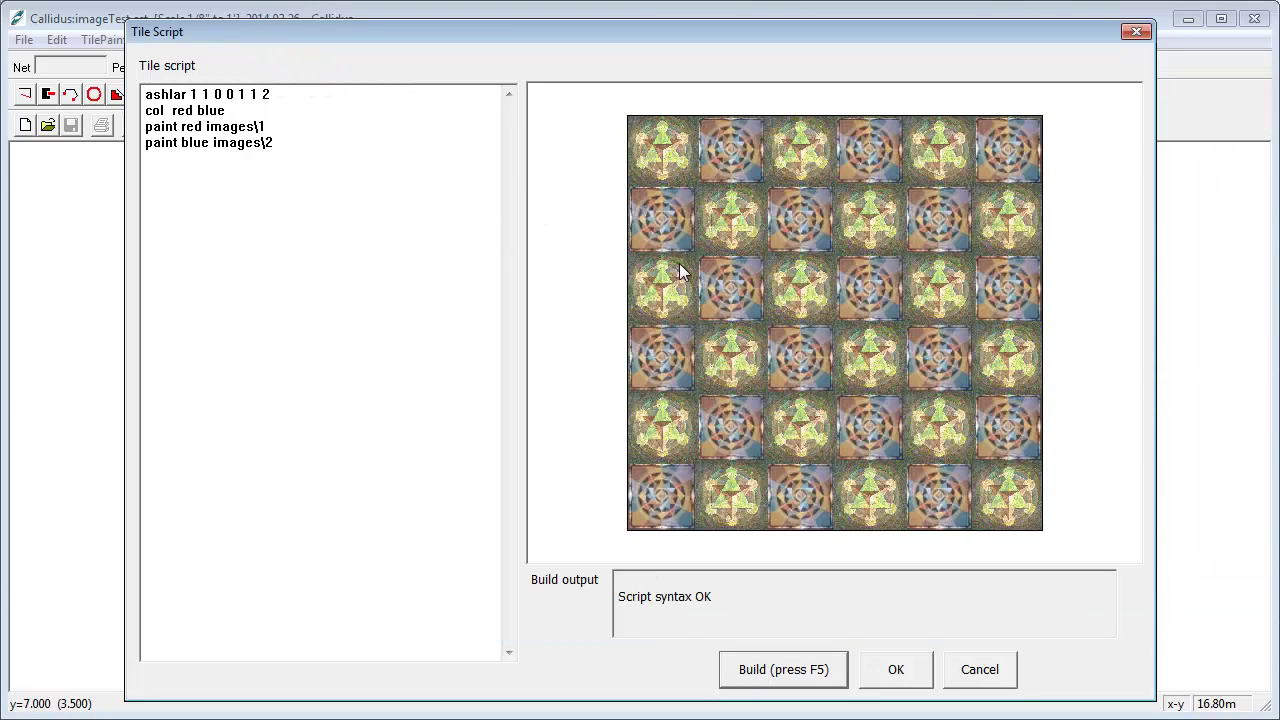
- Accept the tile script, close the material settings, and draw a three-point rectangular room
left_click(891, 662)
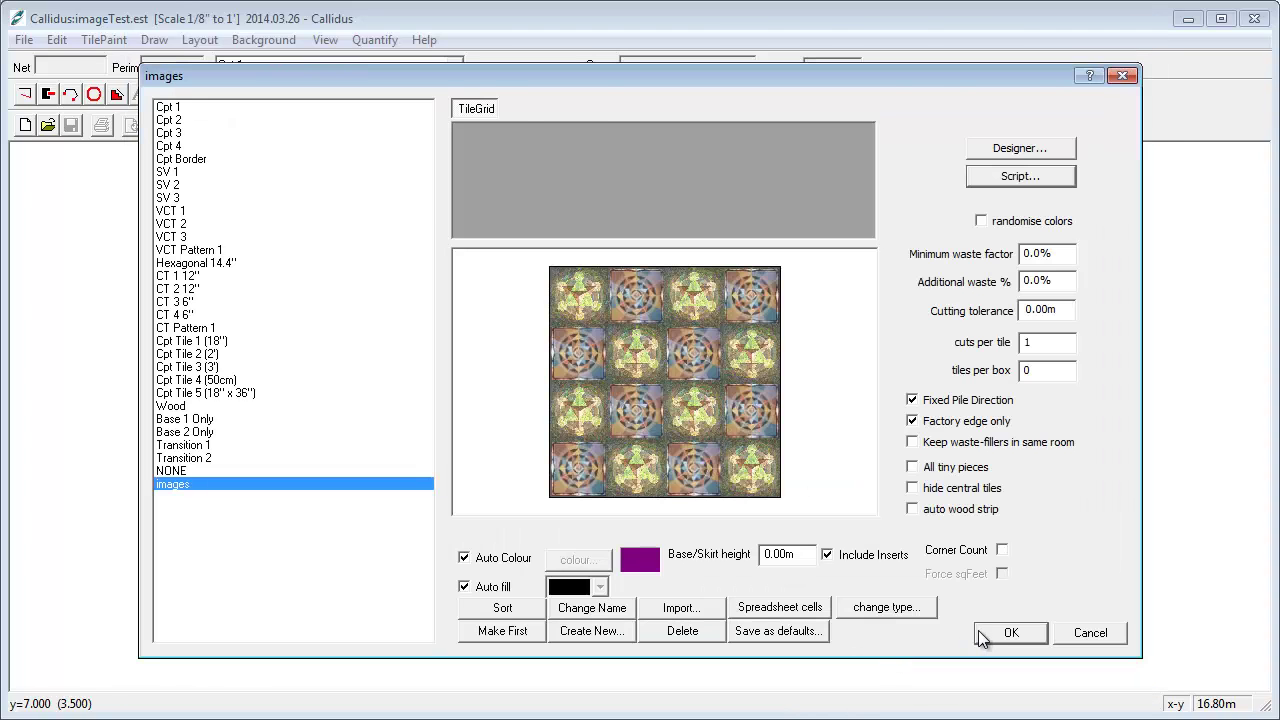
left_click(980, 632)
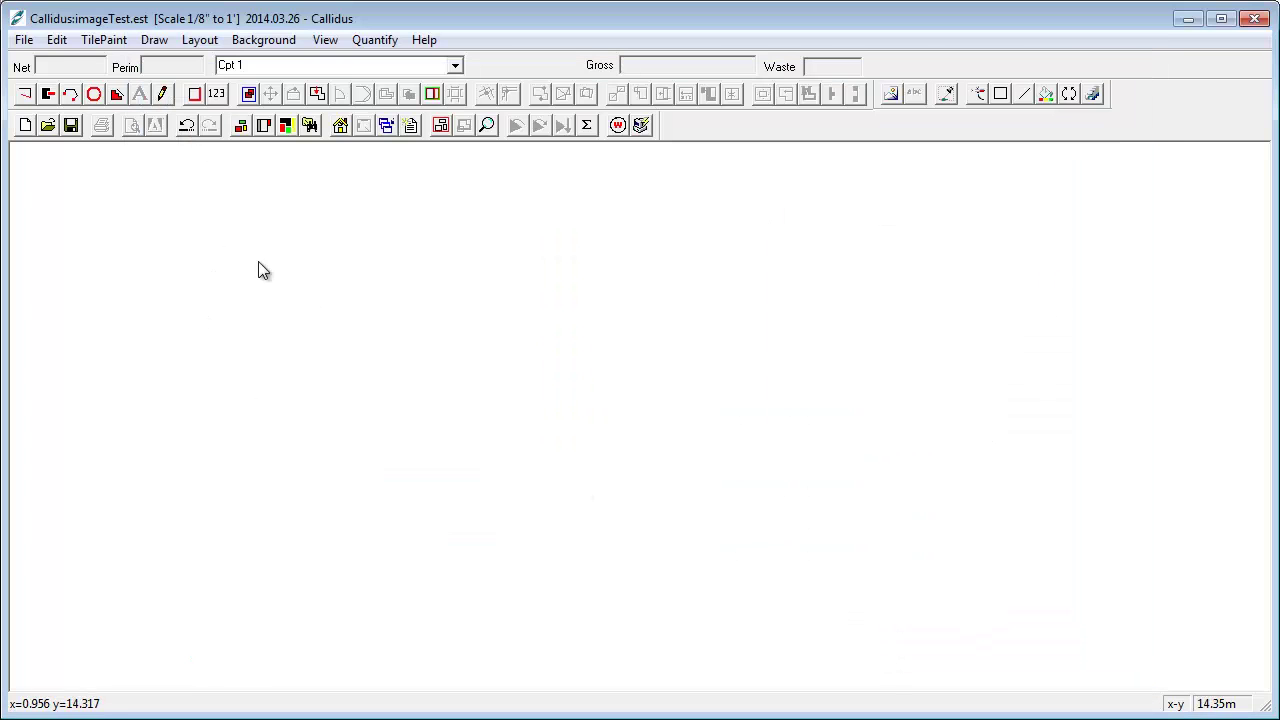
left_click(48, 94)
left_click(206, 248)
- Tile the room with the images material and display the actual tile images
left_click(455, 65)
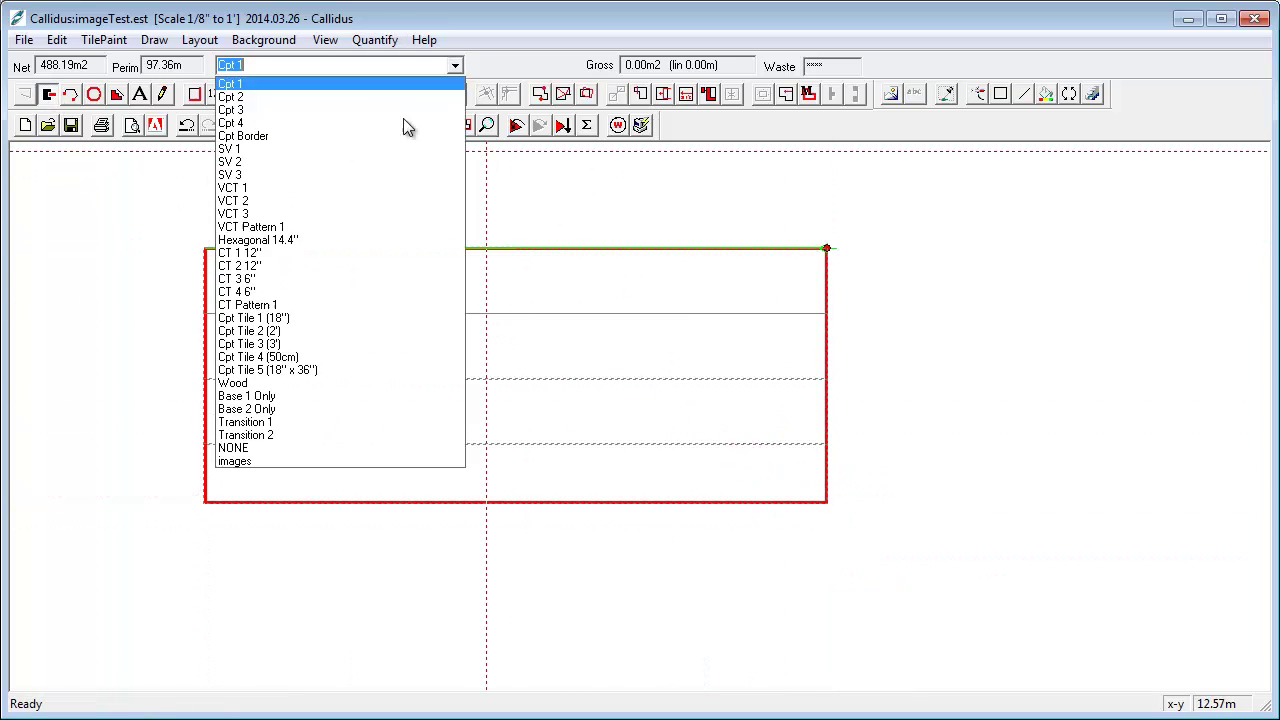
left_click(257, 461)
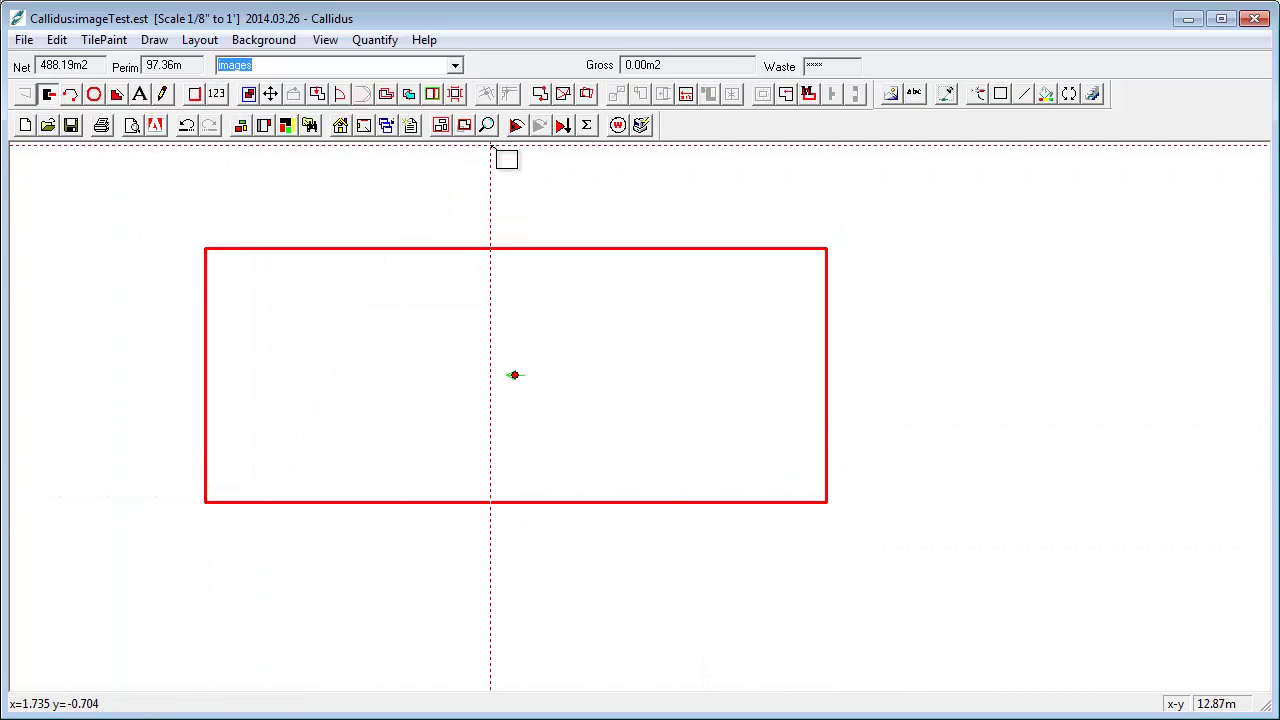
left_click(515, 125)
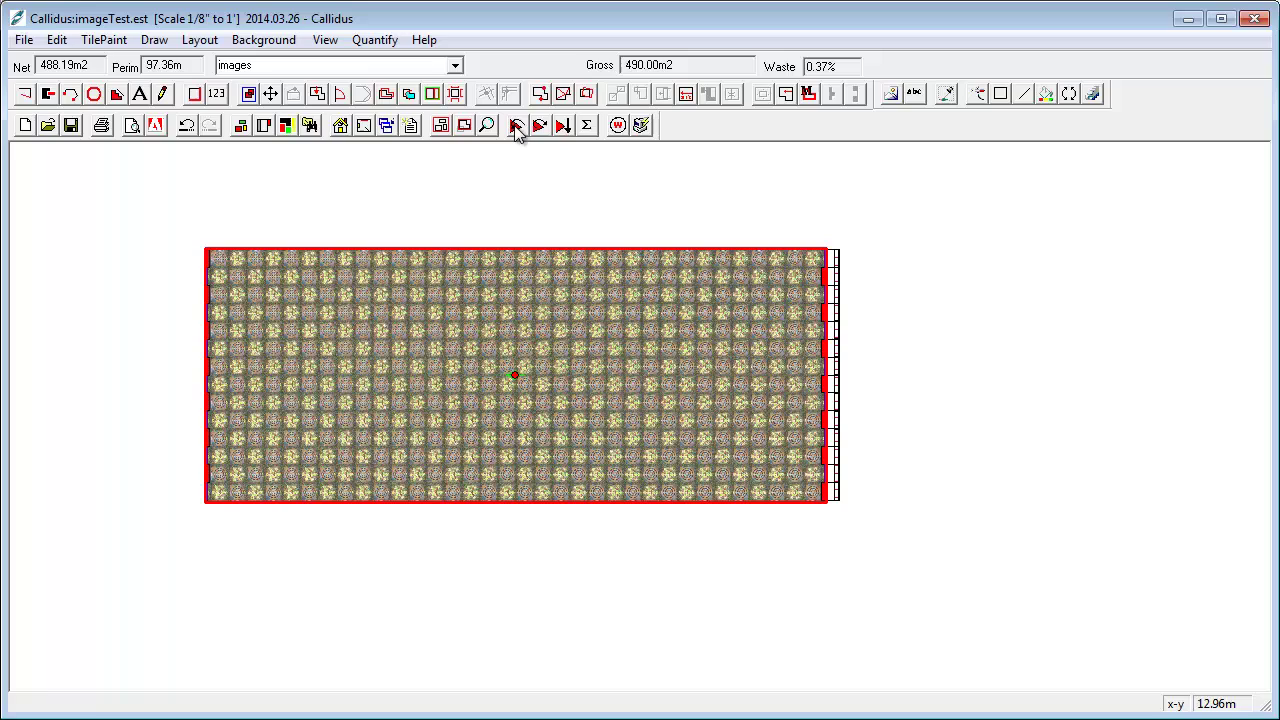
left_click(243, 127)
left_click(264, 125)
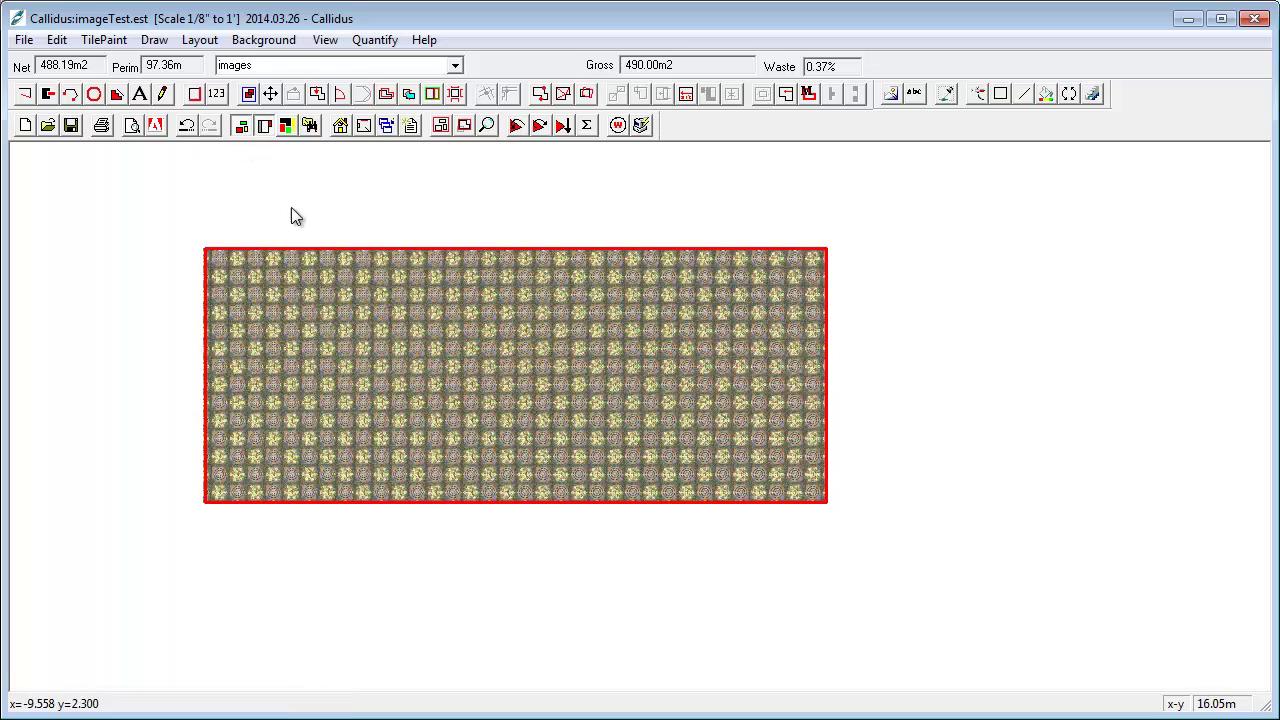
scroll(250, 228, "up", 2)
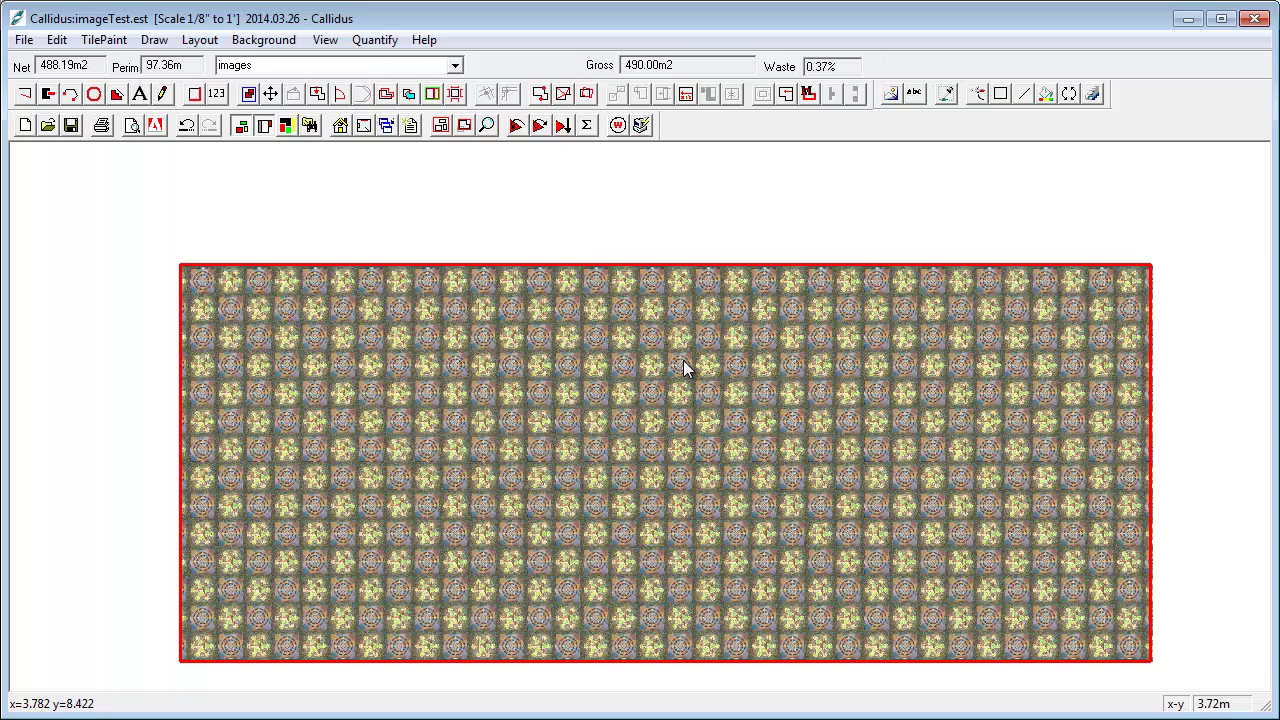
- Change the script's first line to 'ashlar 1 1 0 0 .5 1 2', rebuild the preview and accept it
left_click(386, 125)
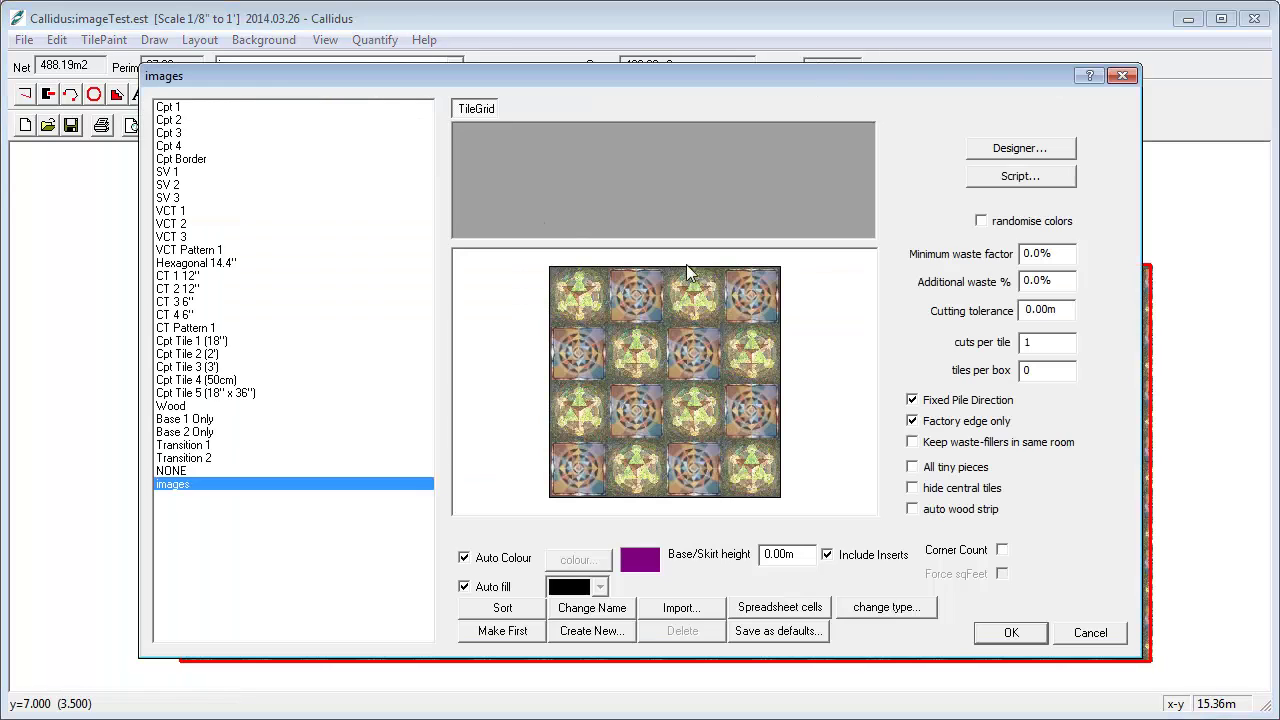
left_click(985, 174)
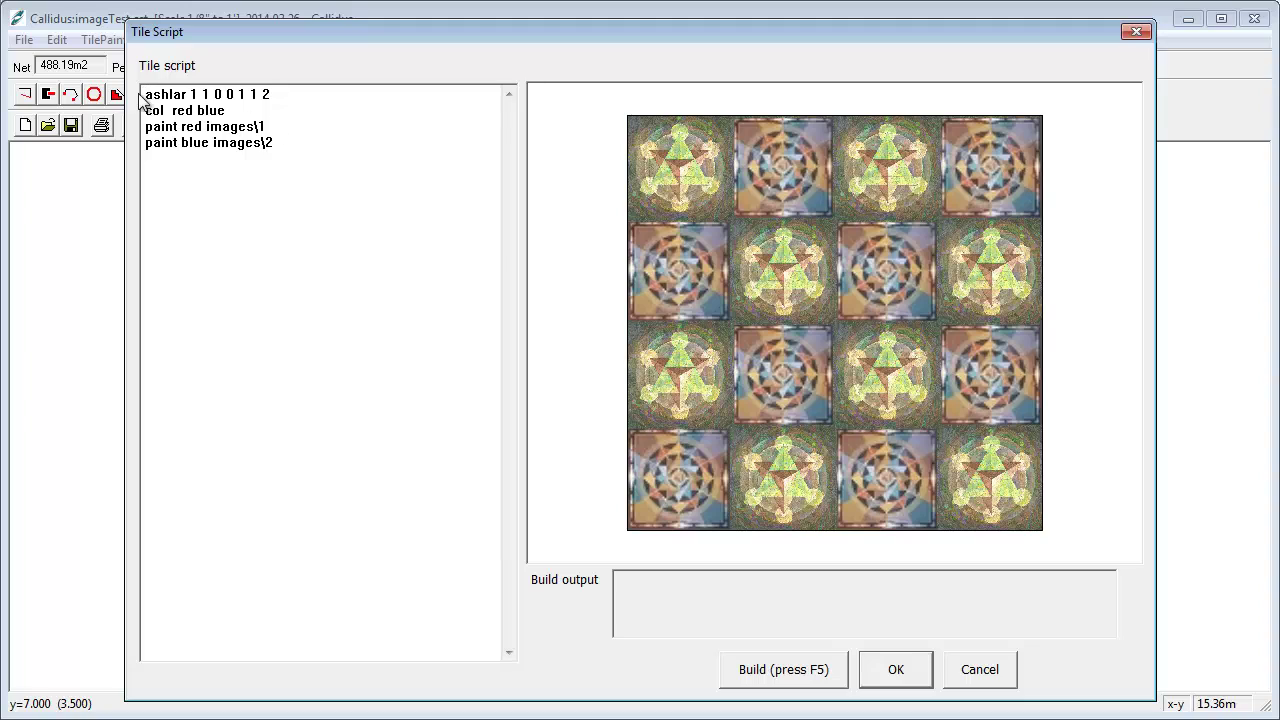
left_click_drag(146, 93, 386, 190)
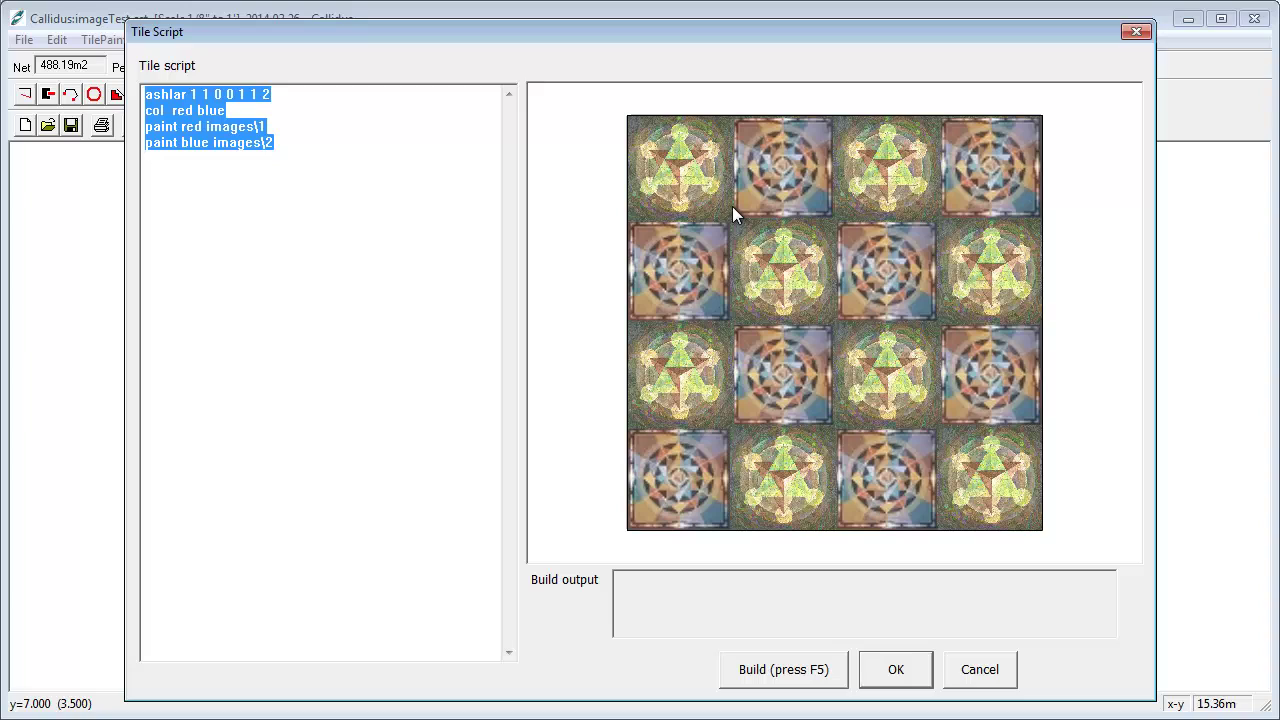
left_click(276, 98)
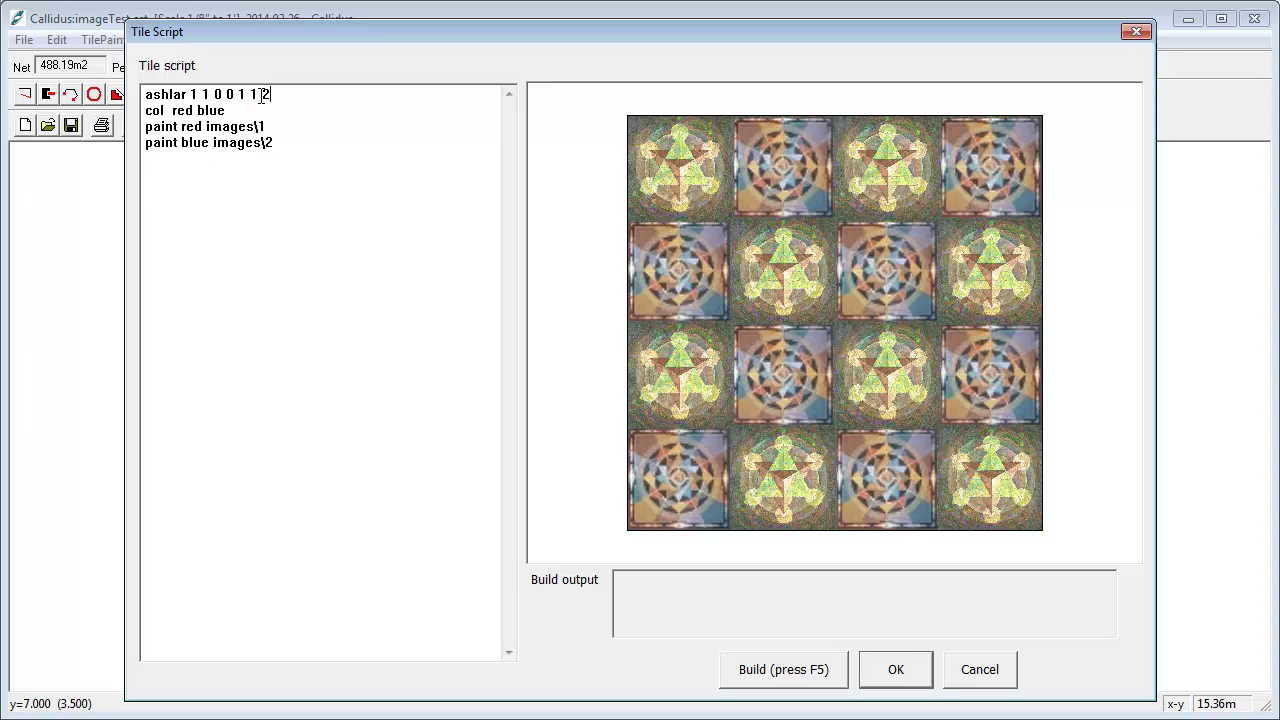
left_click(241, 94)
key("BackSpace")
key("BackSpace")
type(".5")
key("F5")
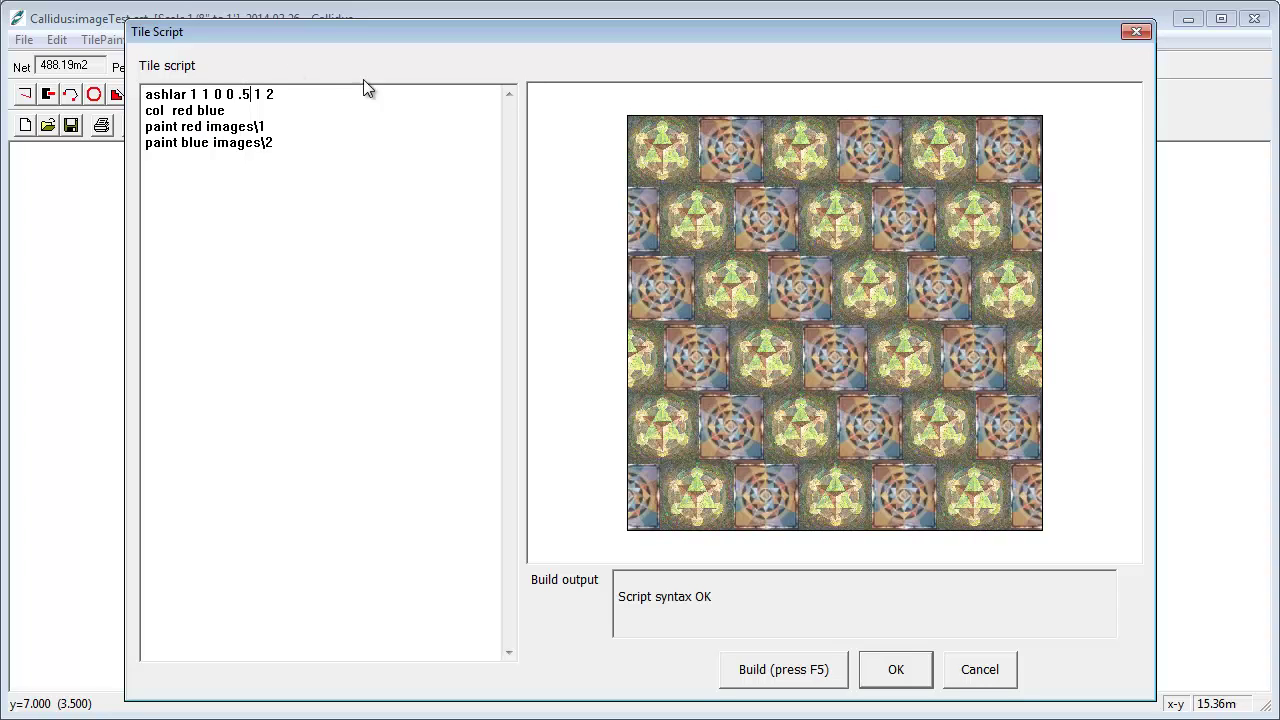
left_click_drag(310, 141, 138, 82)
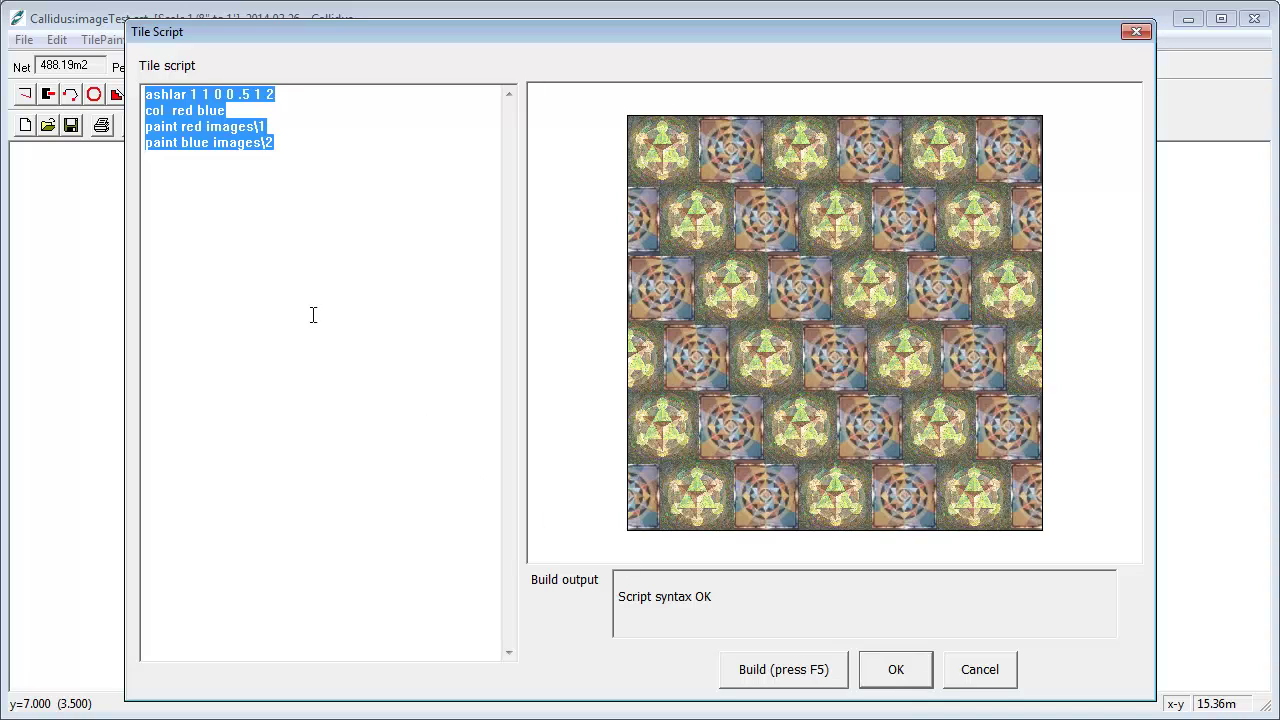
left_click(220, 179)
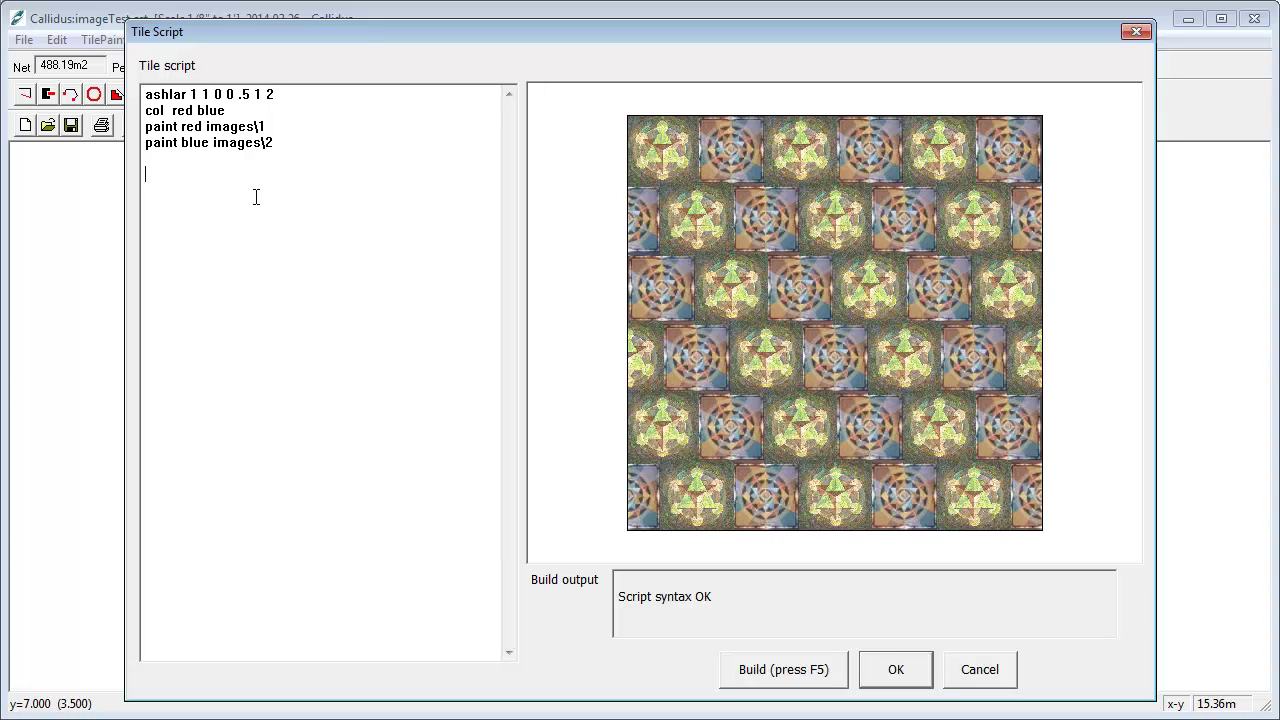
left_click(896, 670)
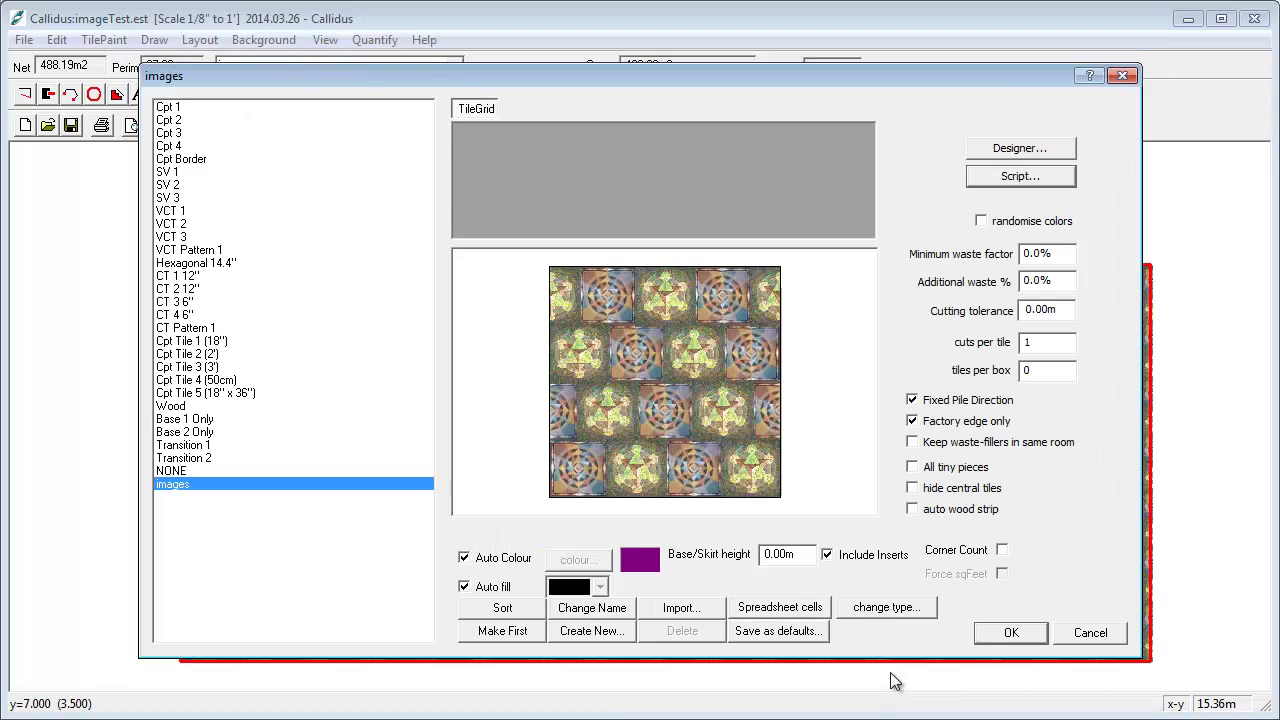
left_click(1010, 633)
scroll(427, 300, "down", 1)
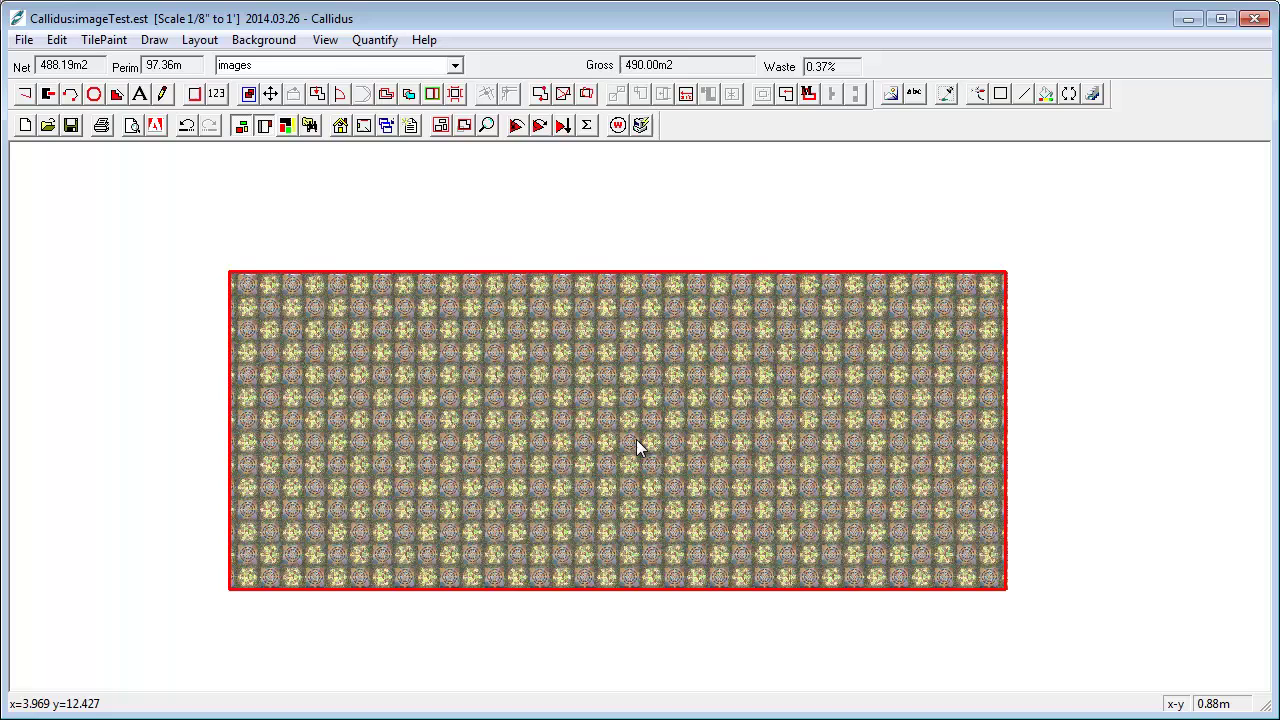
scroll(637, 440, "up", 1)
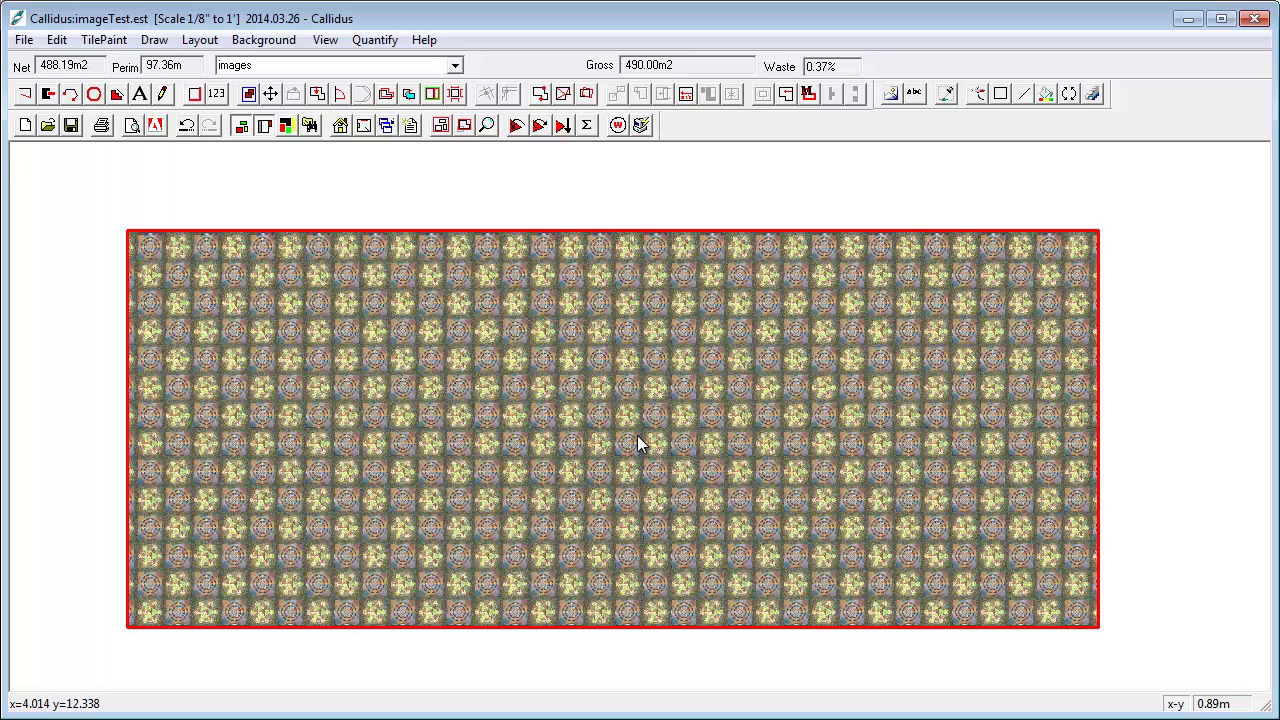
scroll(638, 440, "up", 10)
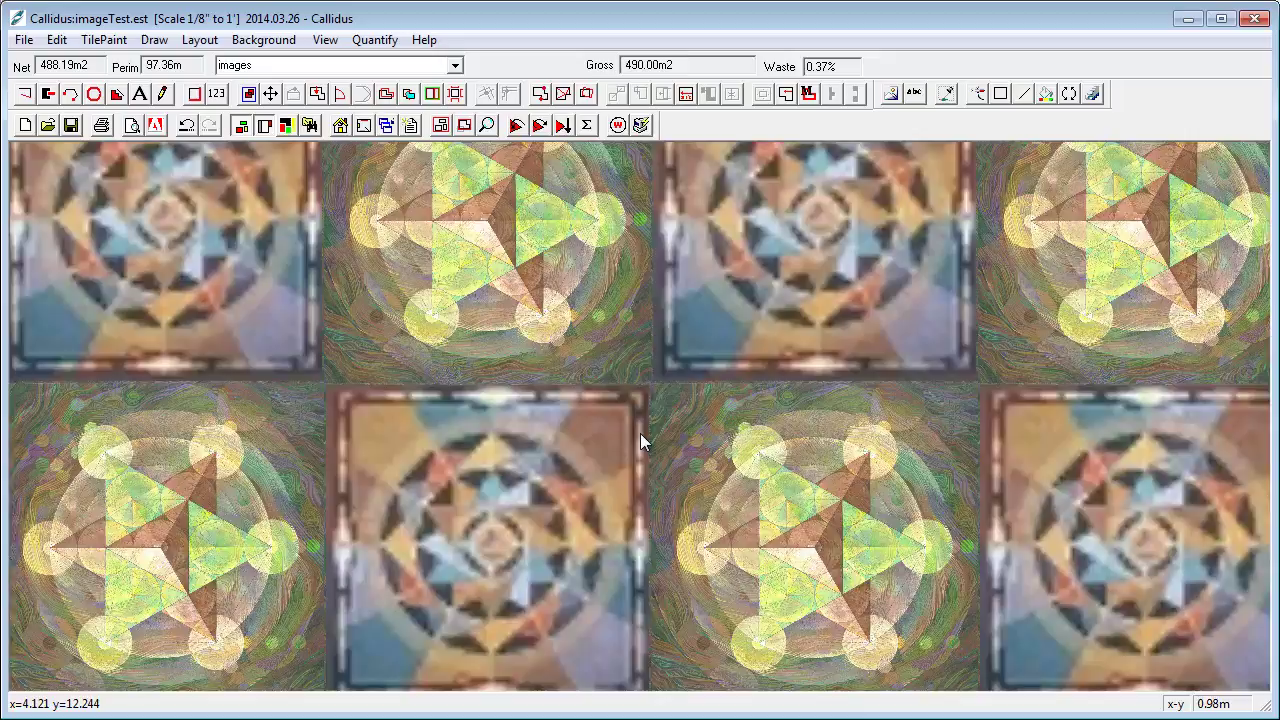
scroll(640, 440, "down", 5)
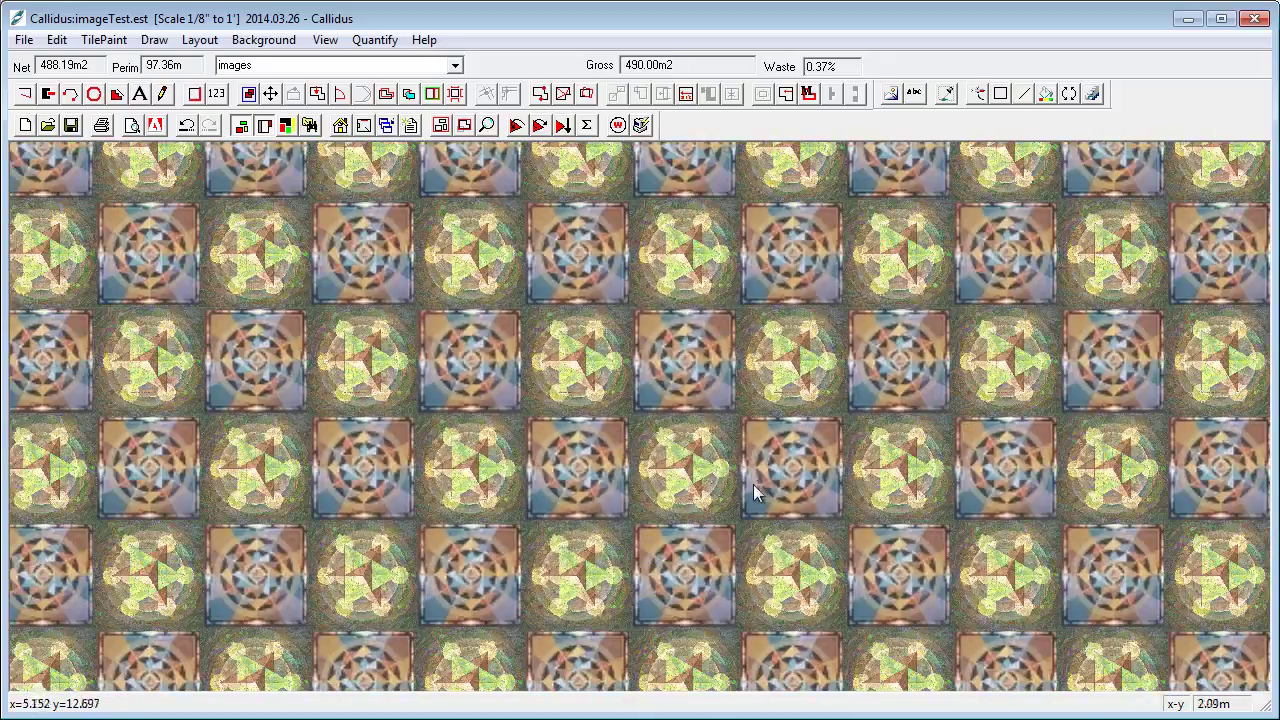
scroll(797, 492, "up", 6)
scroll(797, 491, "down", 5)
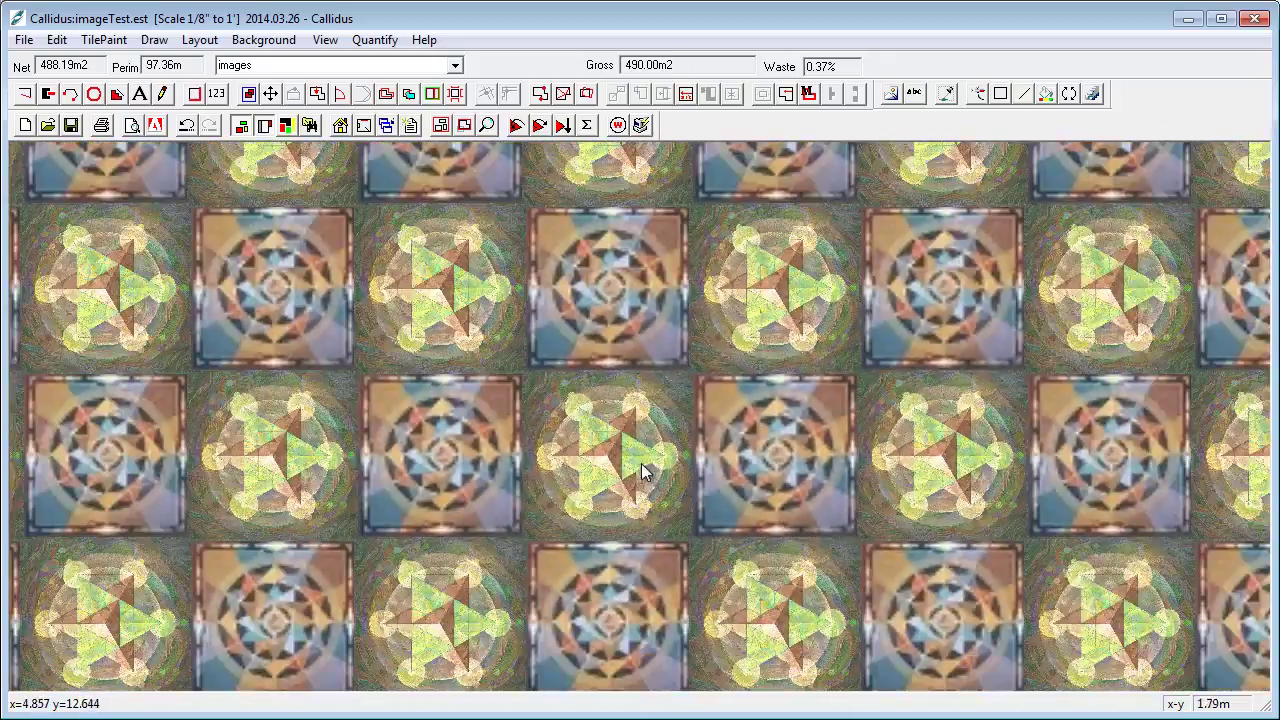
scroll(630, 456, "up", 5)
scroll(622, 450, "down", 10)
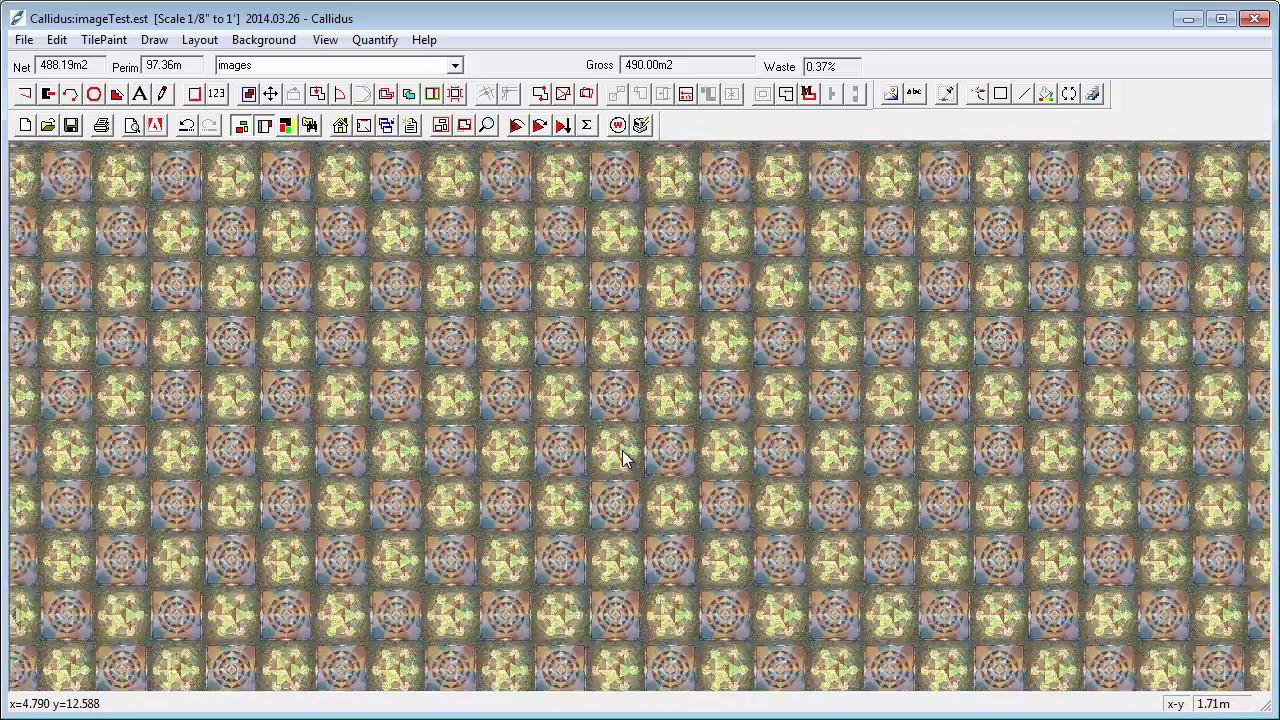
scroll(622, 452, "down", 4)
scroll(622, 452, "up", 2)
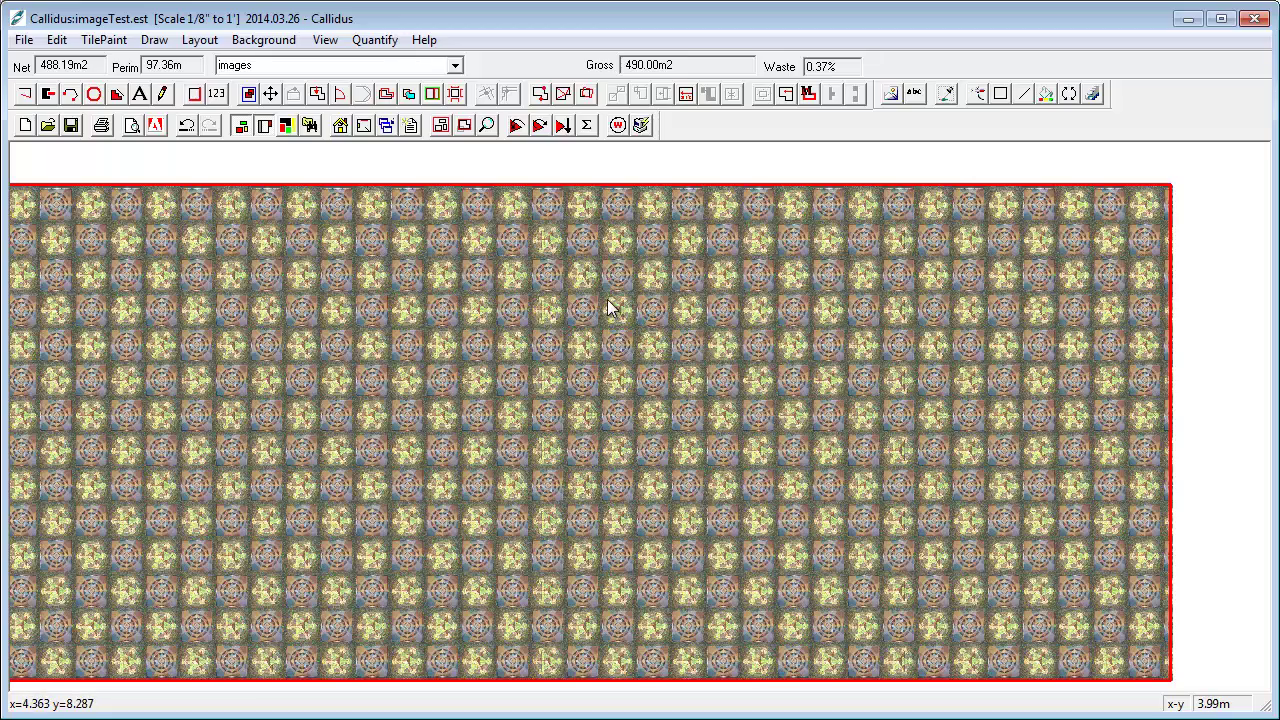
scroll(593, 283, "up", 5)
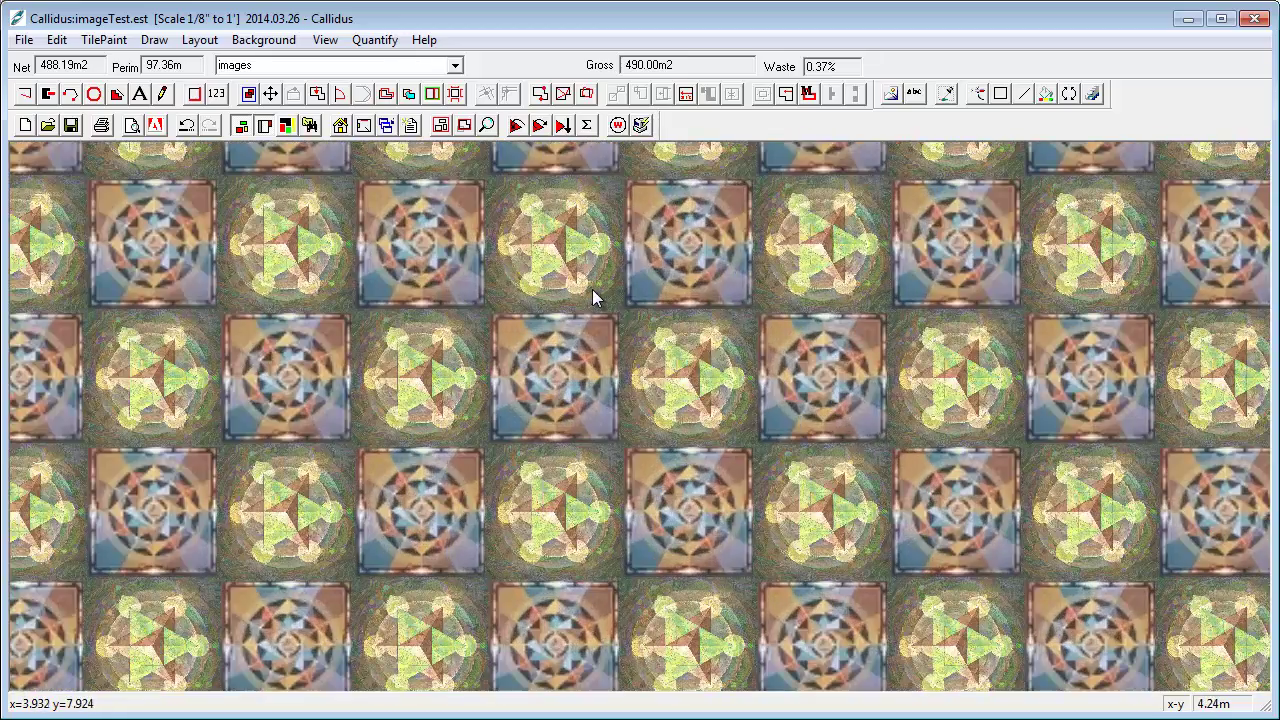
scroll(591, 288, "up", 3)
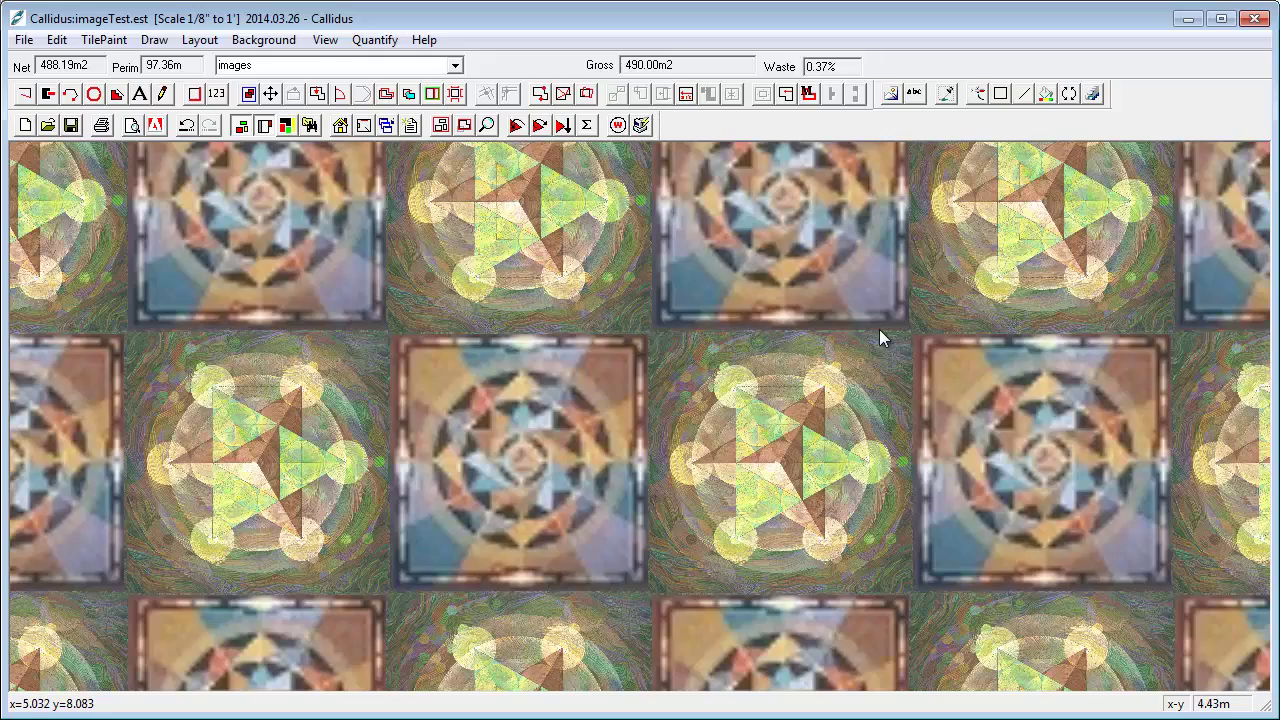
scroll(912, 329, "down", 5)
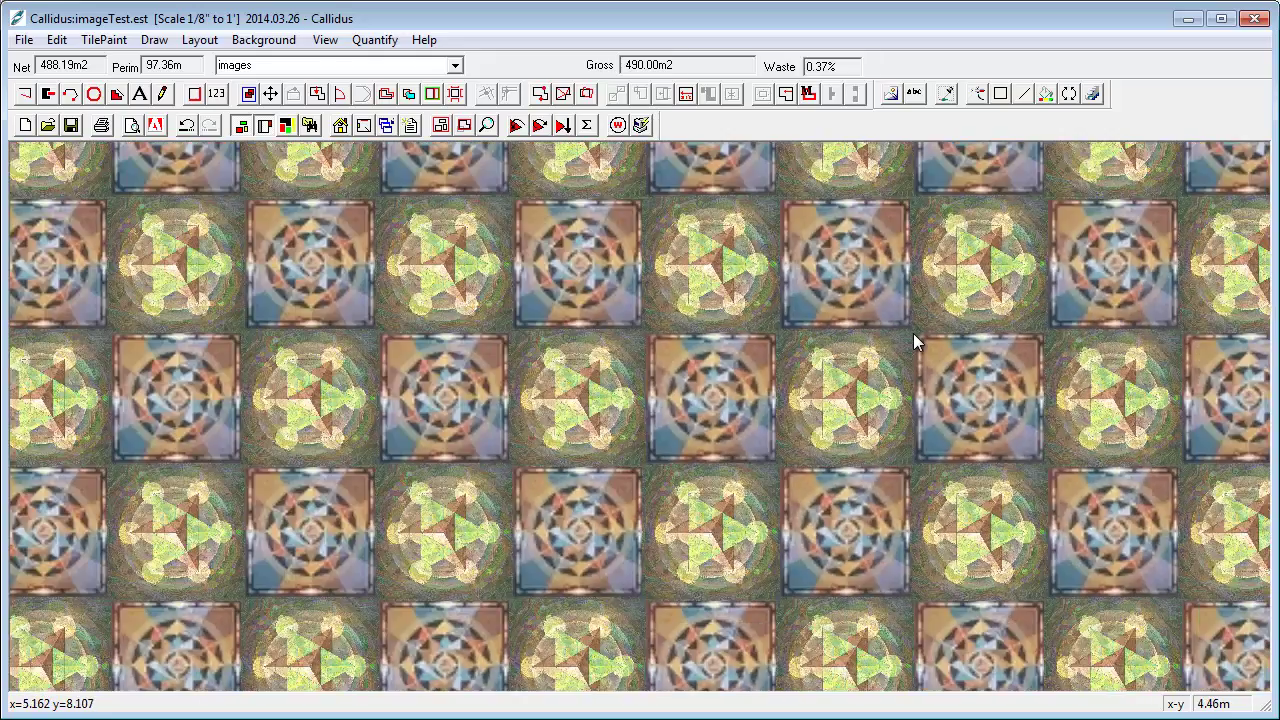
scroll(914, 334, "down", 1)
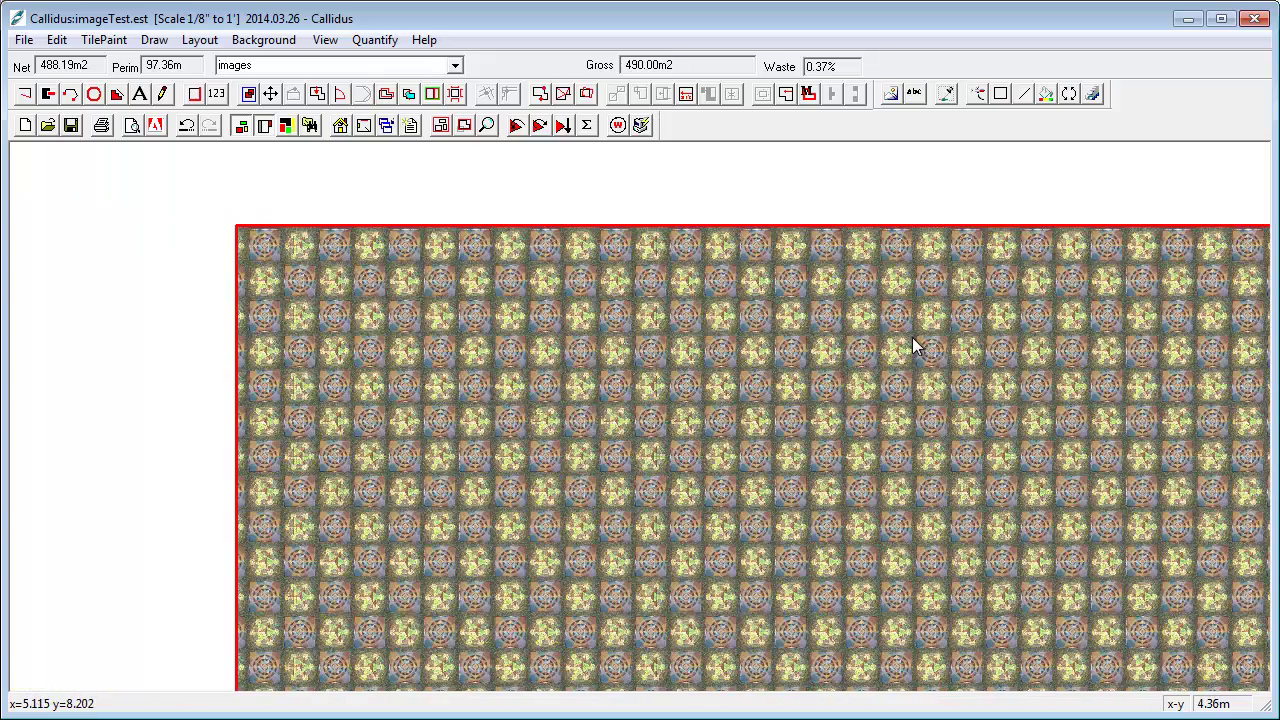
- Draw a circle on the floor, set its material to NONE, requantify, and open the reports list
left_click(93, 94)
left_click(505, 380)
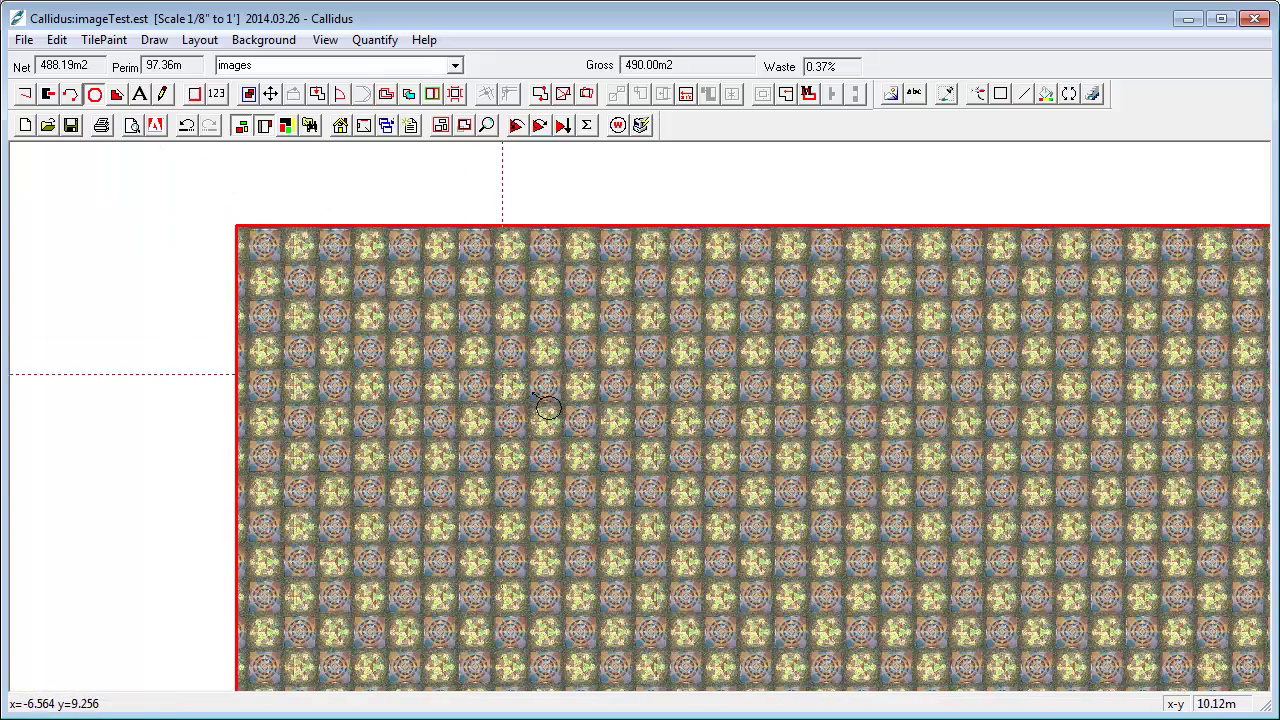
left_click(910, 556)
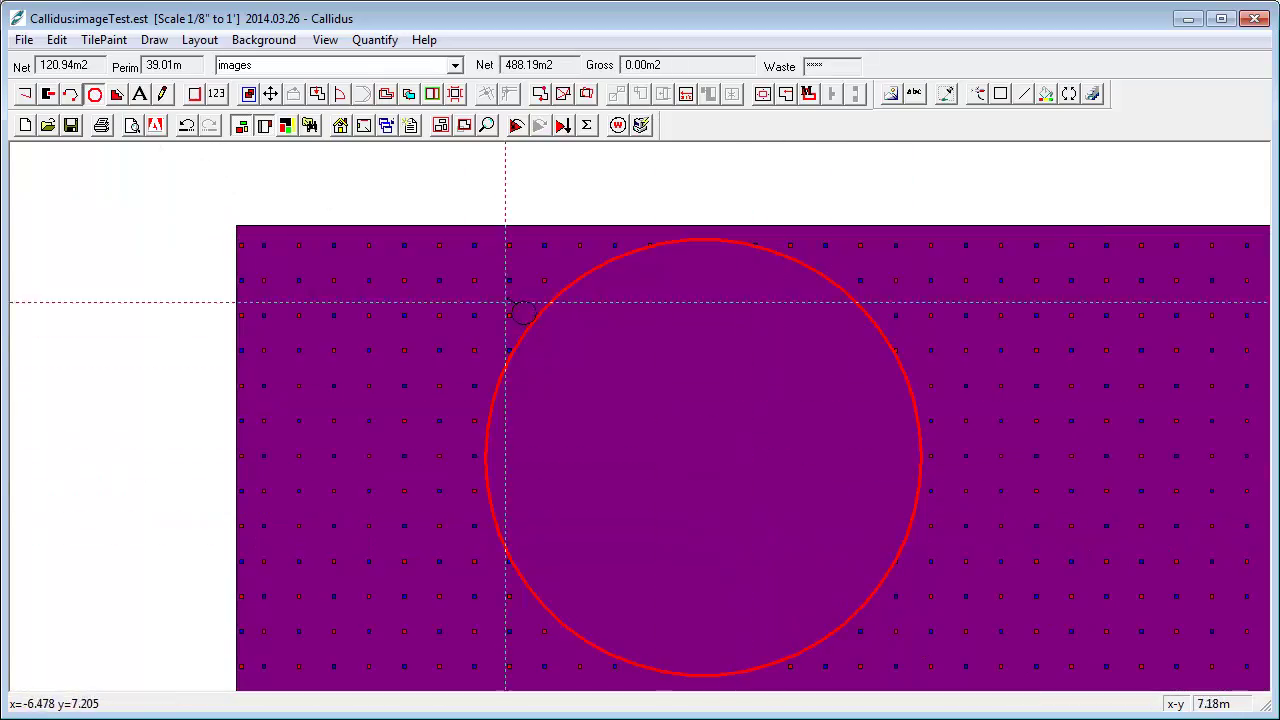
left_click(455, 65)
left_click(268, 452)
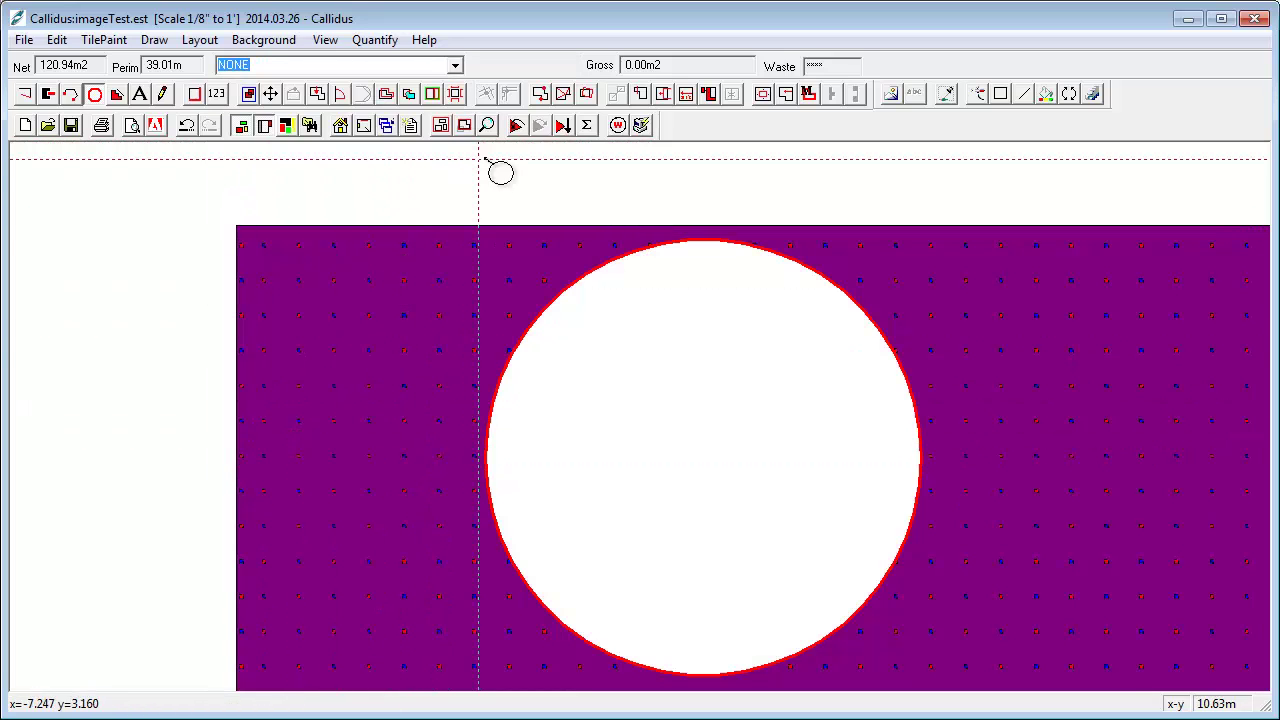
left_click(517, 125)
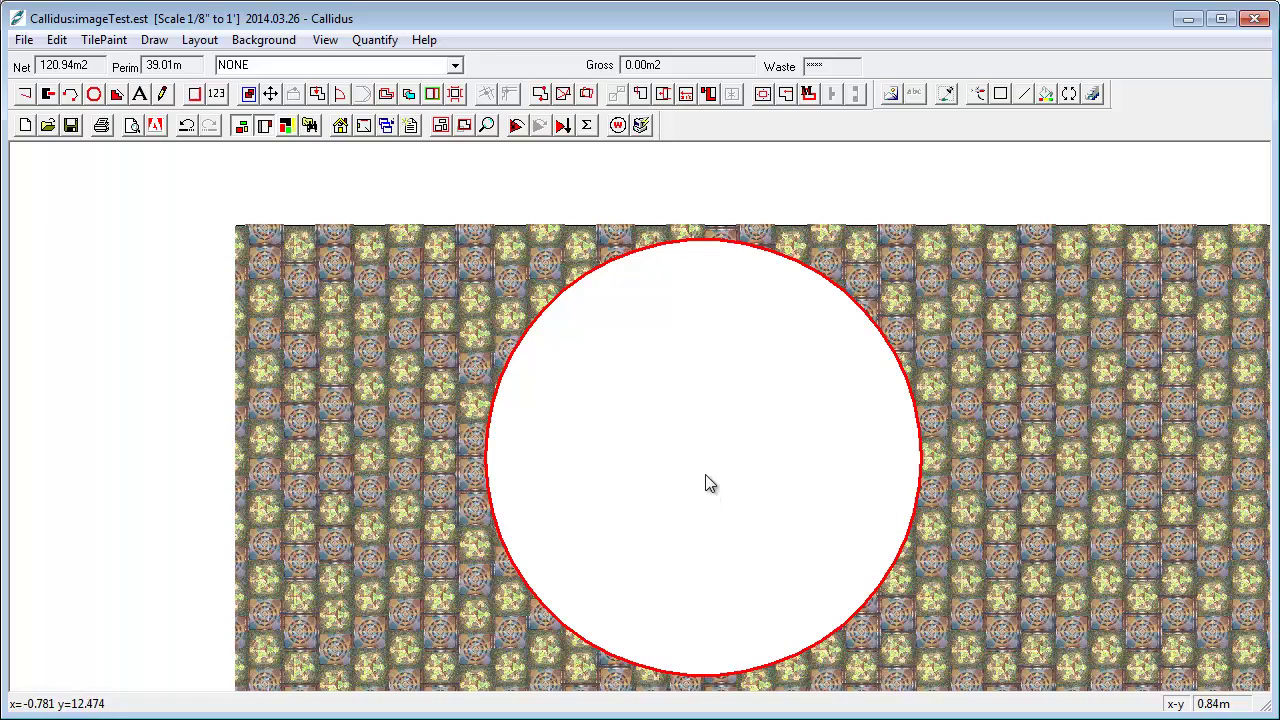
scroll(561, 388, "down", 2)
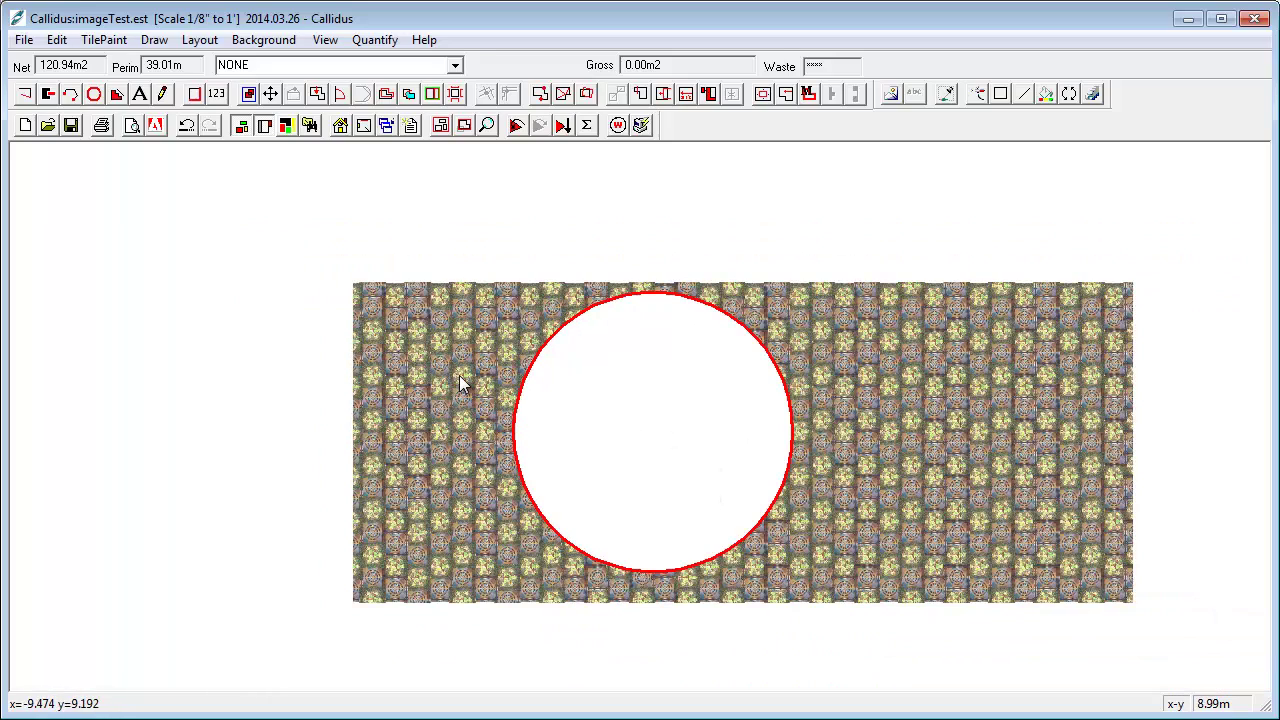
left_click(136, 125)
double_click(413, 251)
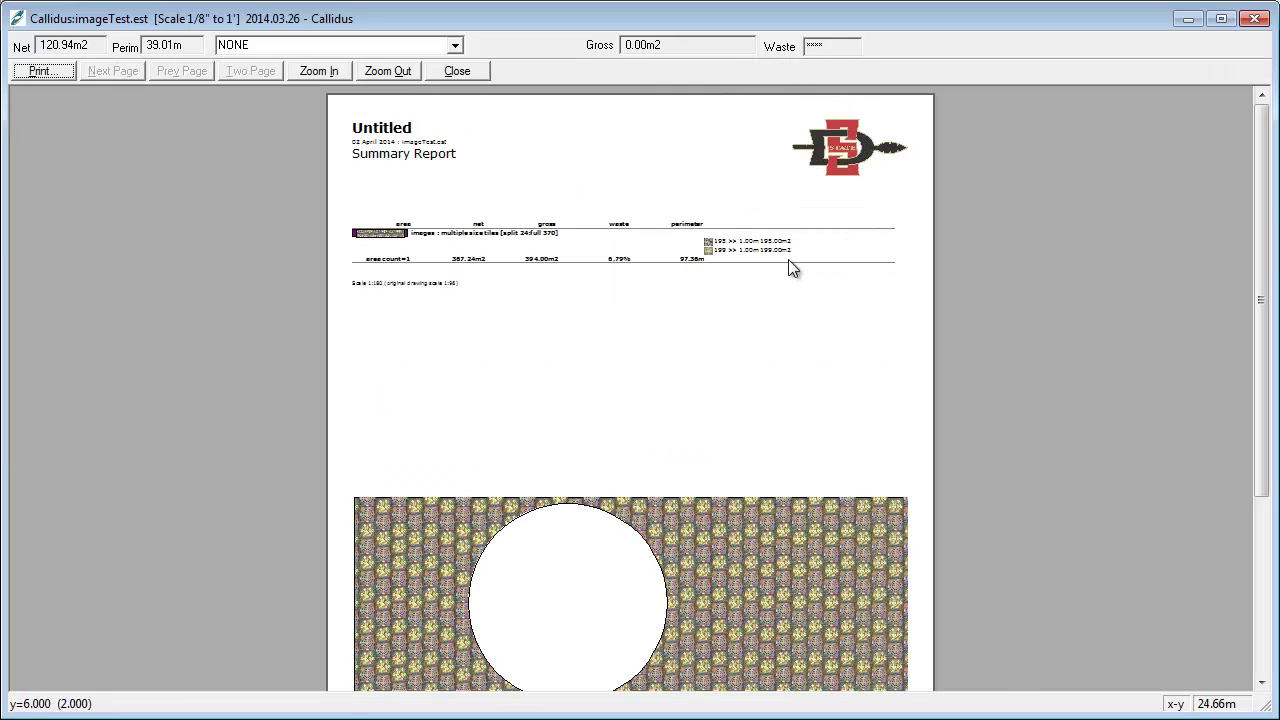
left_click(318, 72)
left_click(320, 72)
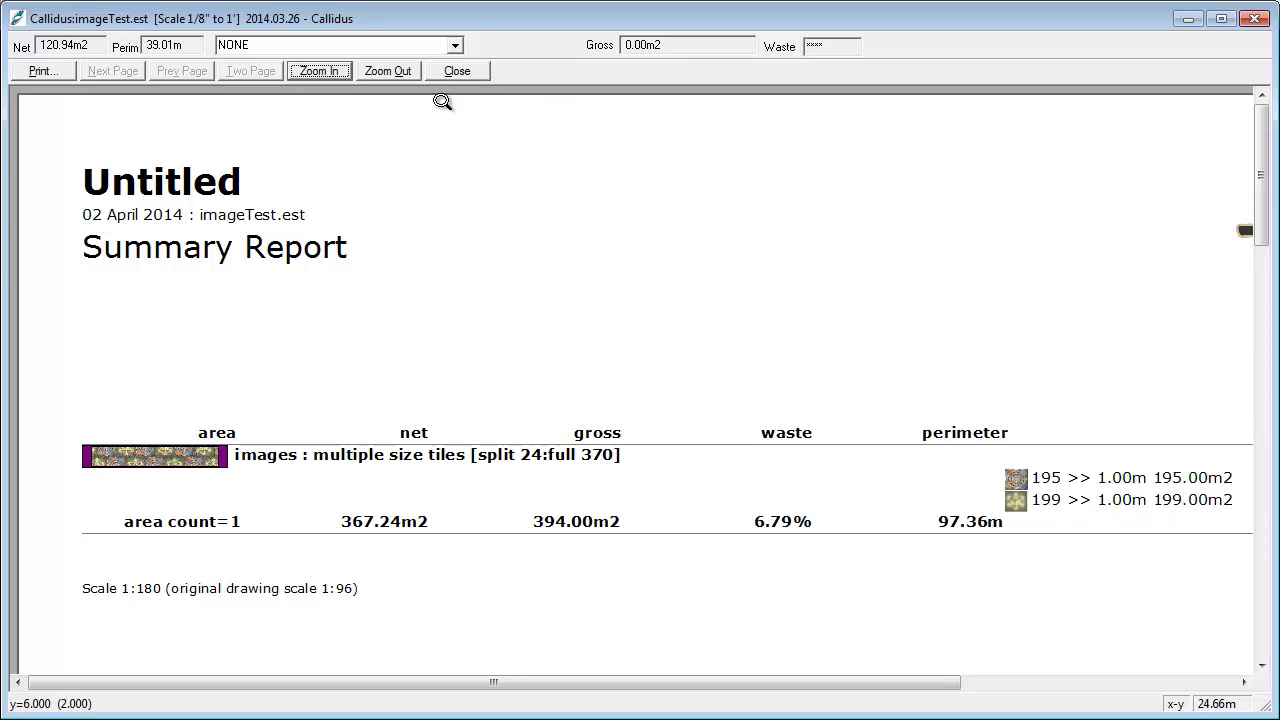
left_click(452, 71)
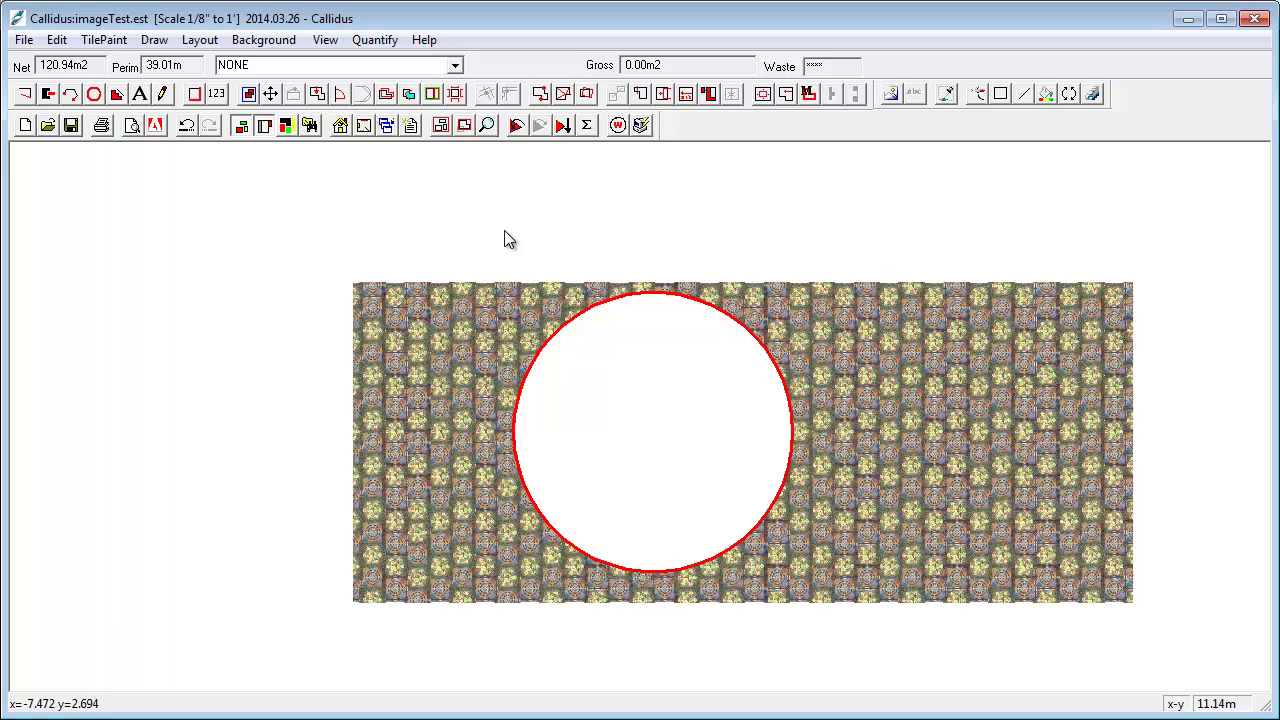
left_click(494, 320)
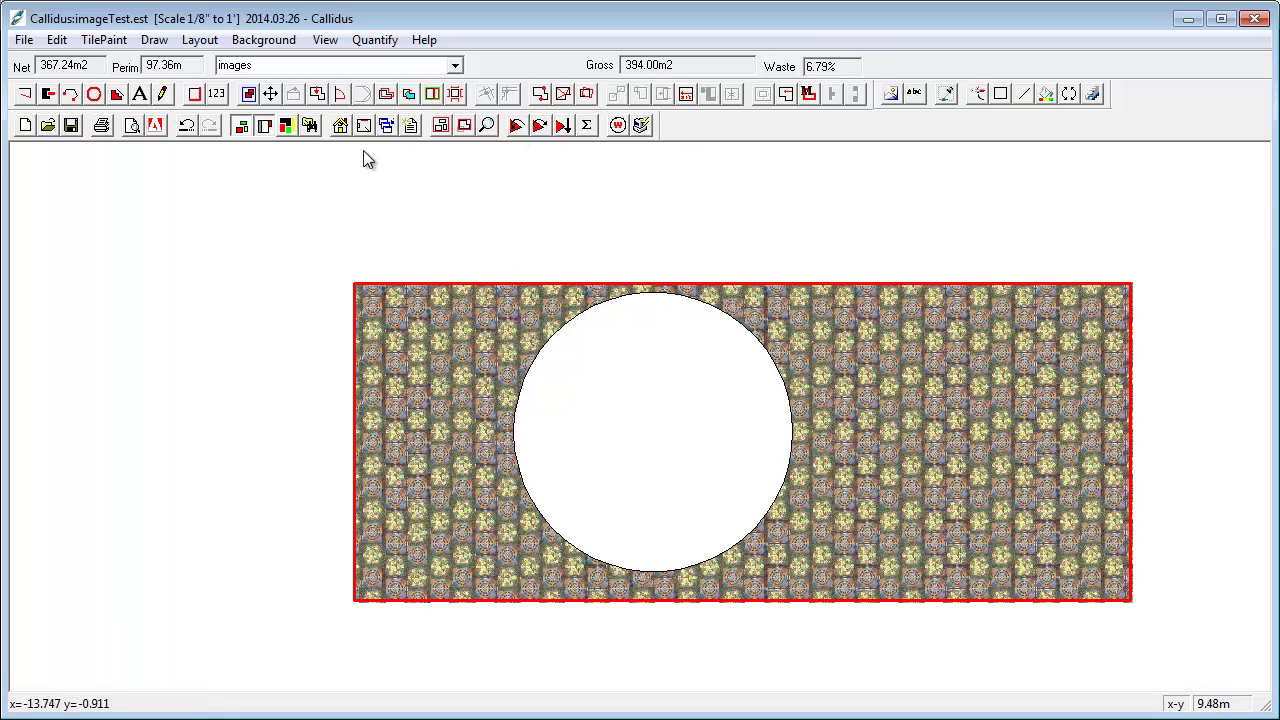
left_click(393, 124)
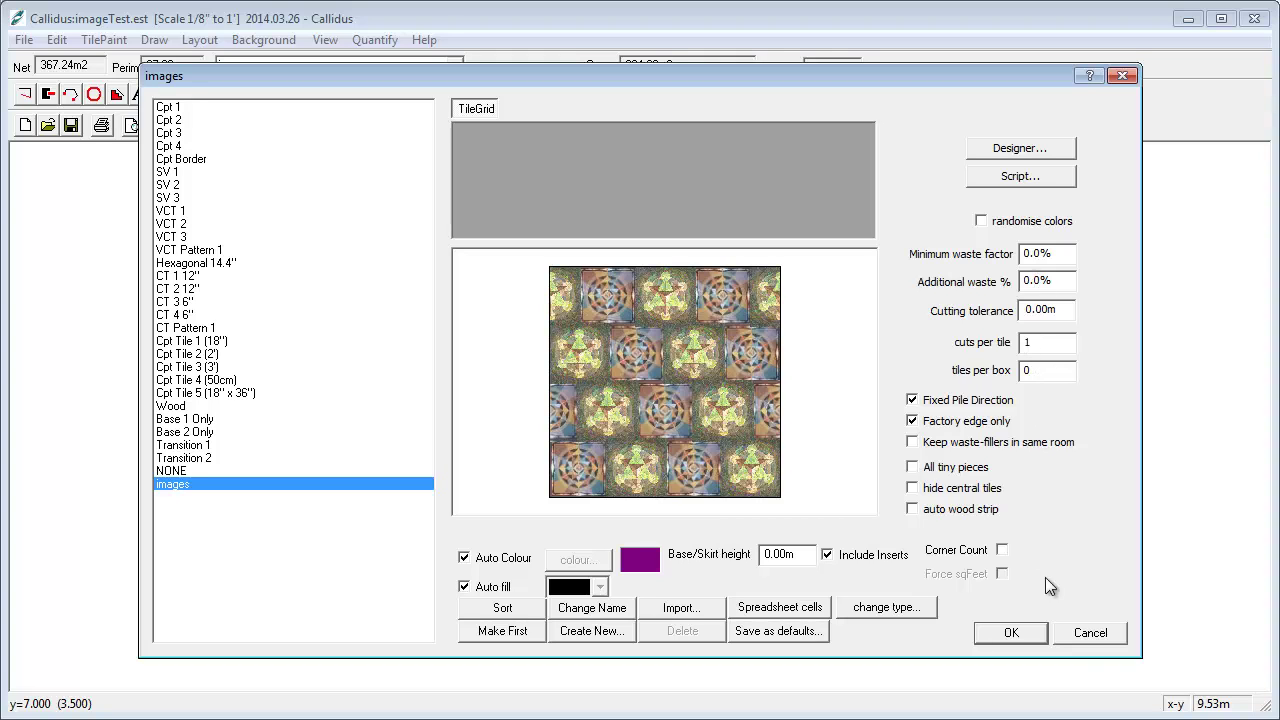
left_click(1085, 634)
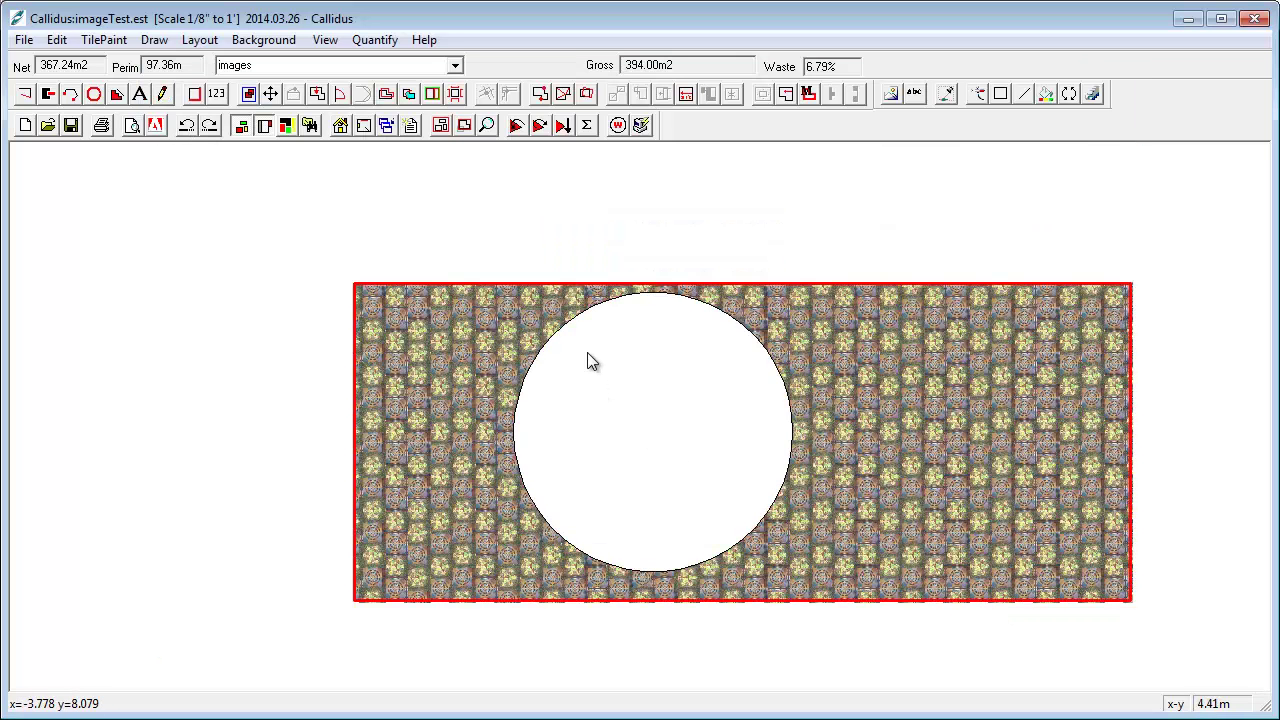